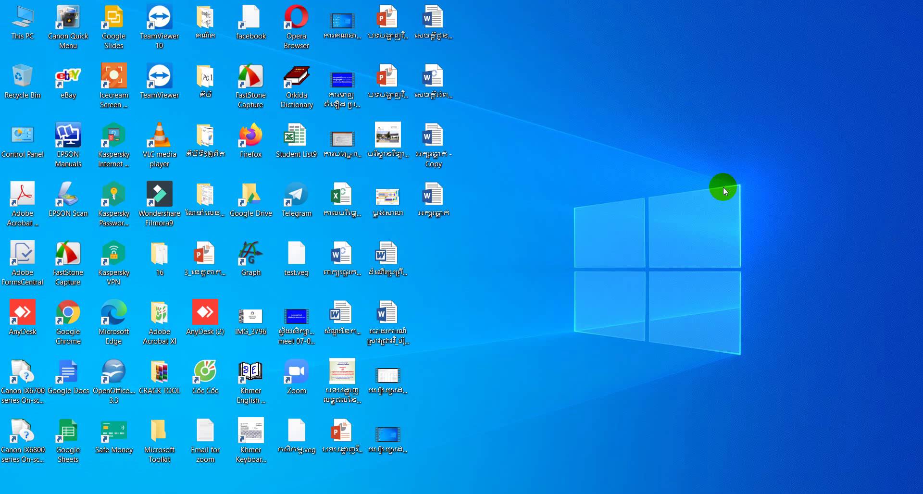
Open Firefox, decline making it the default browser, and close the two extra advertising tabs
{"action": "double_click", "coordinate": [252, 139]}
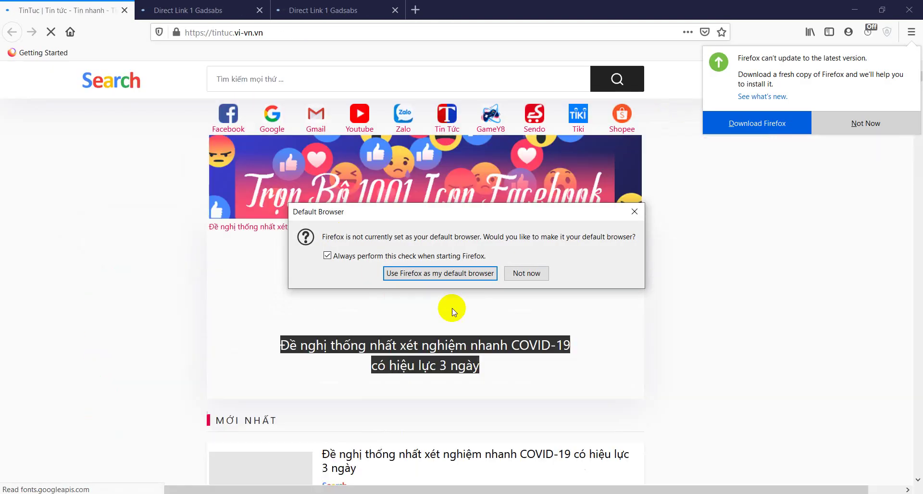
{"action": "left_click", "coordinate": [526, 273]}
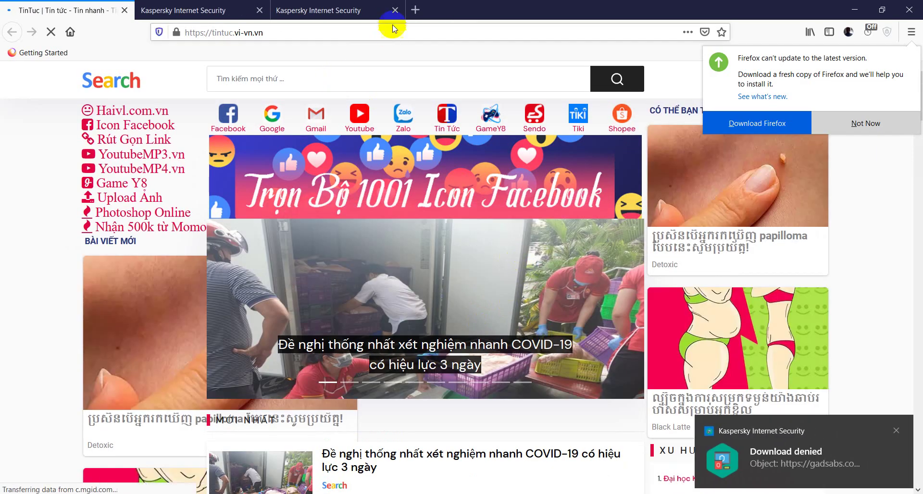
{"action": "left_click", "coordinate": [395, 10]}
{"action": "left_click", "coordinate": [259, 10]}
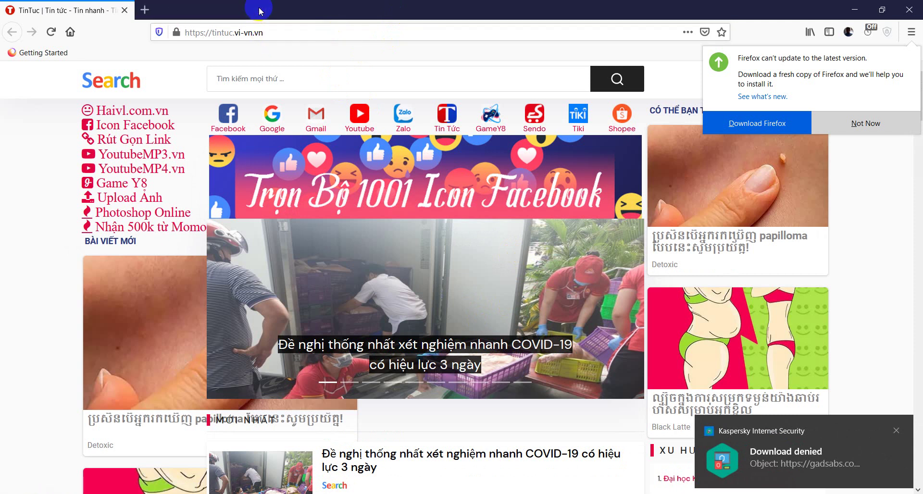
Open Google Drive from the browser's home page and check which Google account is signed in
{"action": "left_click", "coordinate": [70, 32]}
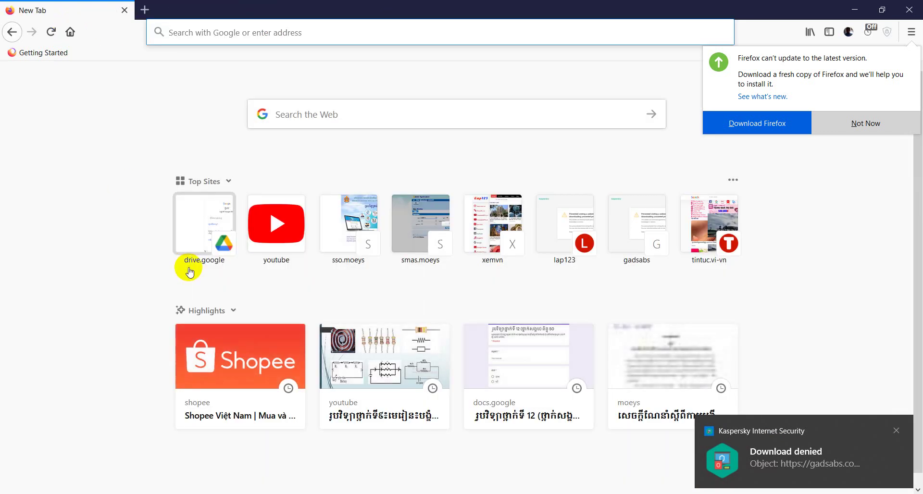
{"action": "left_click", "coordinate": [215, 231]}
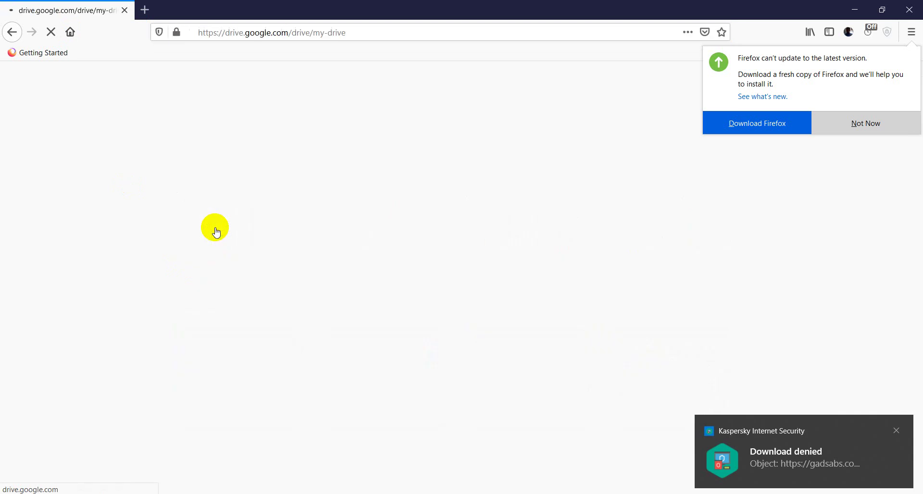
{"action": "left_click", "coordinate": [850, 137]}
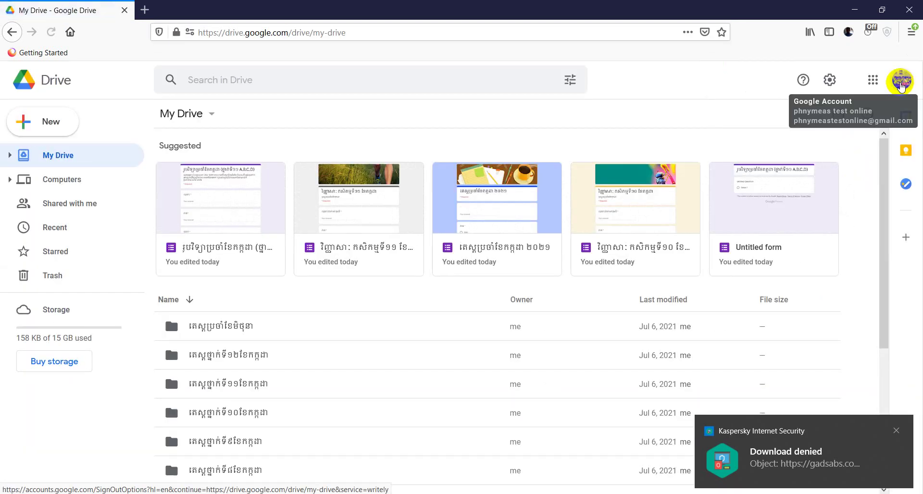
{"action": "left_click", "coordinate": [901, 82]}
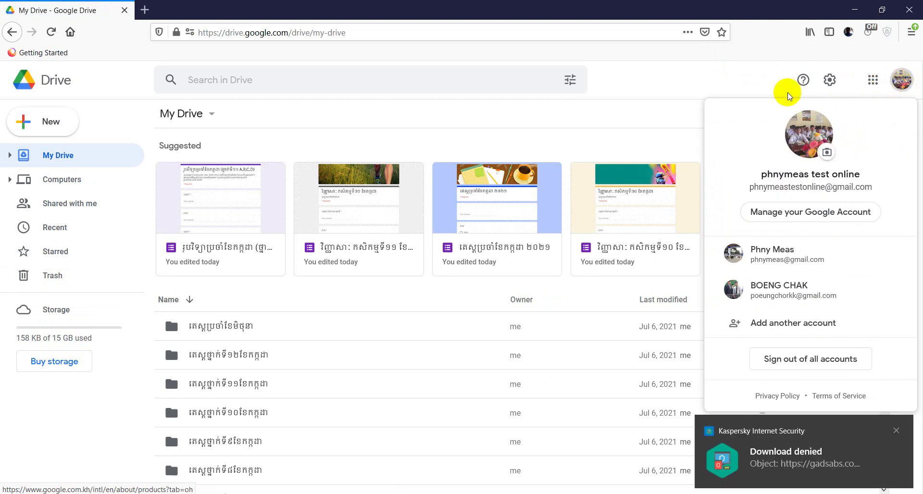
{"action": "left_click", "coordinate": [704, 87]}
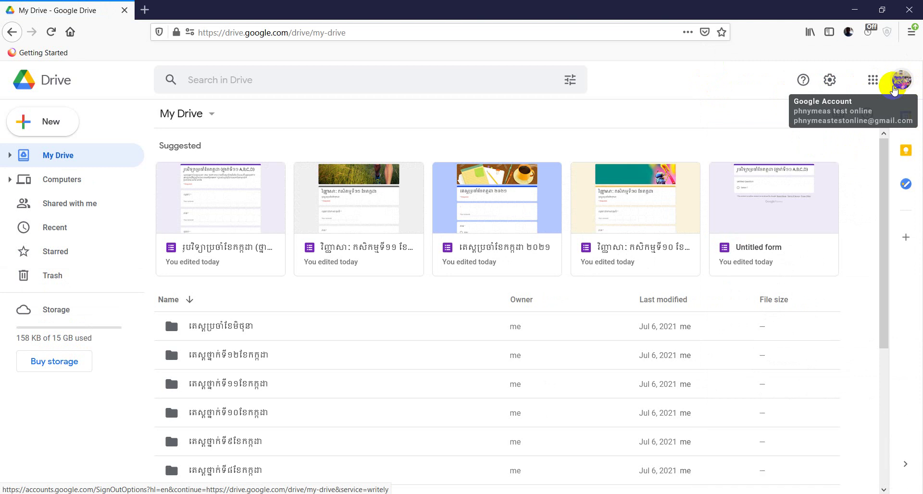
View the existing mathematics class in Google Classroom, dismissing its announcement tips, and return to Google Drive
{"action": "left_click", "coordinate": [873, 81]}
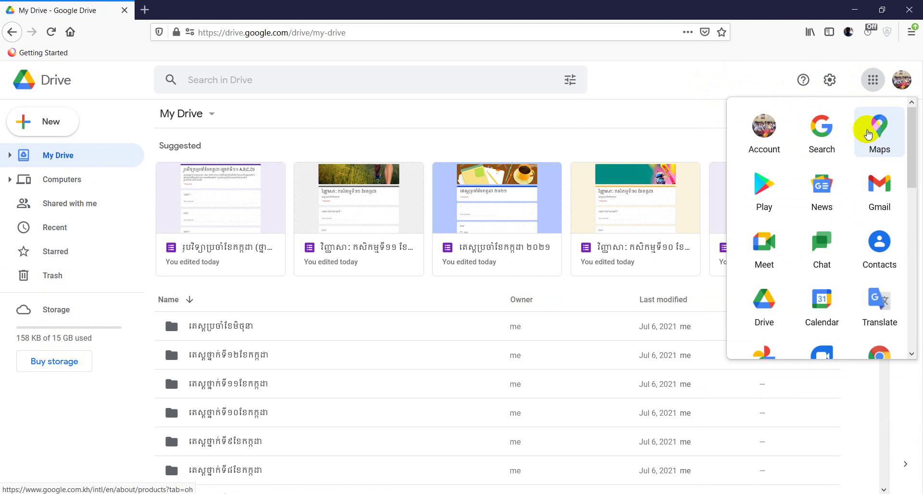
{"action": "scroll", "coordinate": [818, 299], "scroll_direction": "down", "scroll_amount": 3}
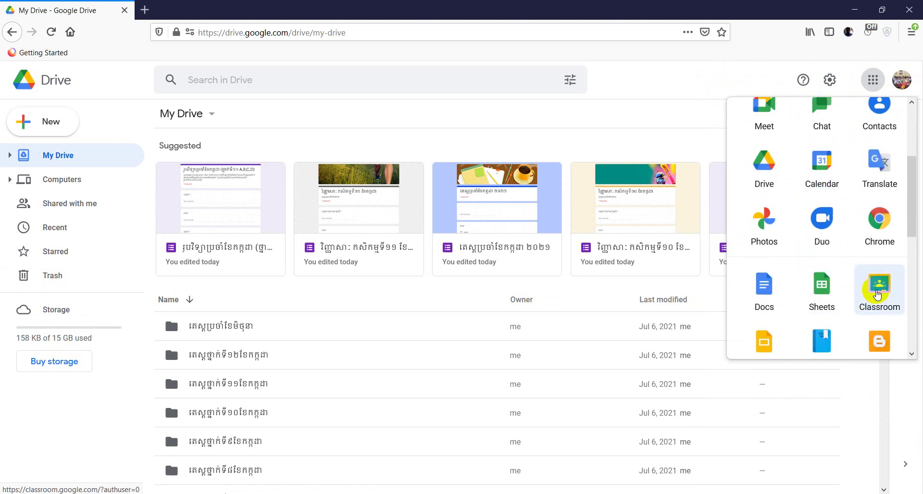
{"action": "left_click", "coordinate": [879, 294]}
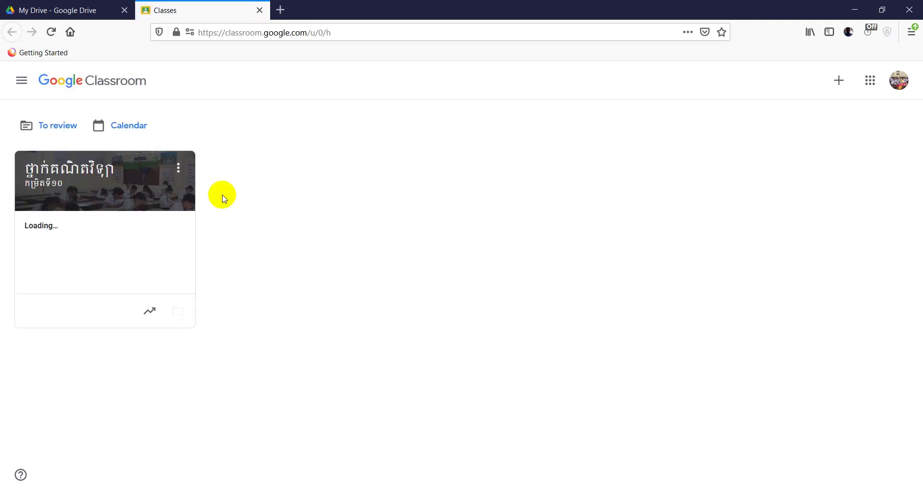
{"action": "left_click", "coordinate": [102, 193]}
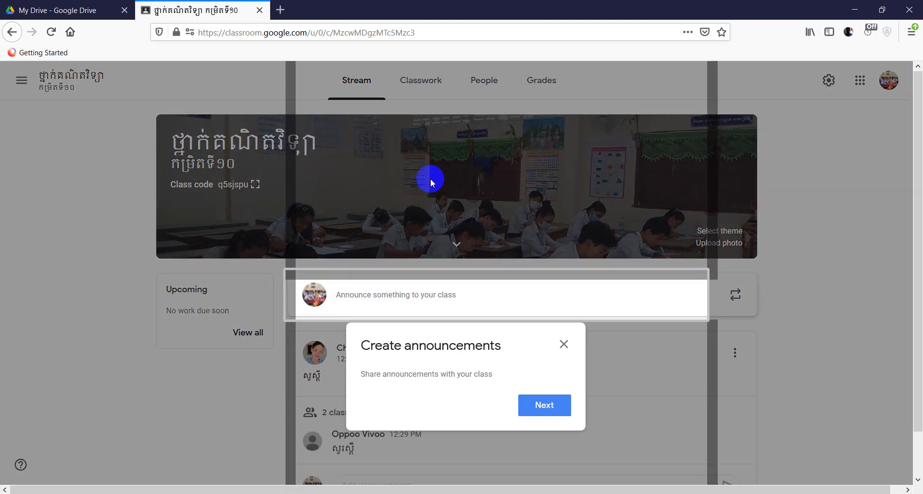
{"action": "left_click", "coordinate": [524, 418]}
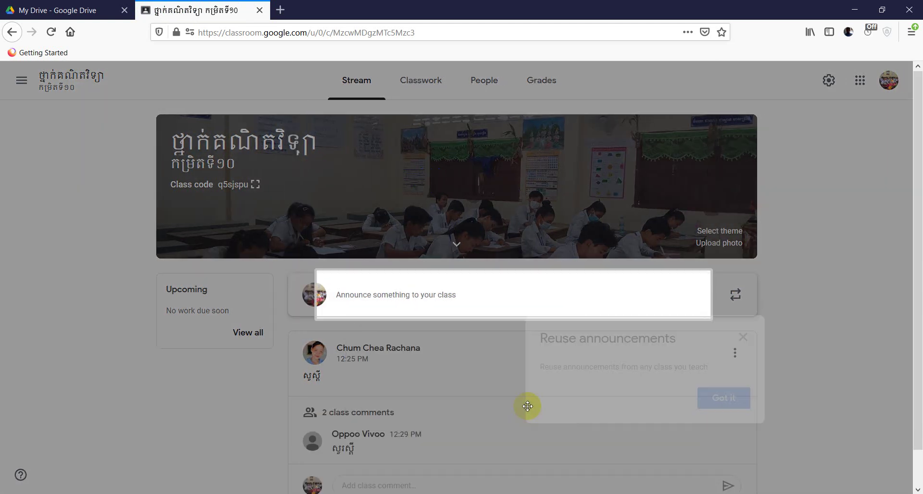
{"action": "left_click", "coordinate": [707, 403]}
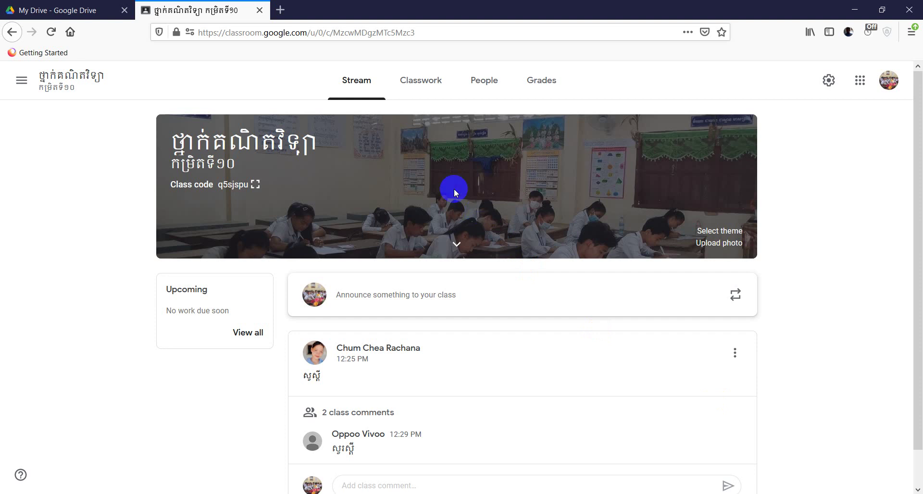
{"action": "left_click", "coordinate": [260, 10]}
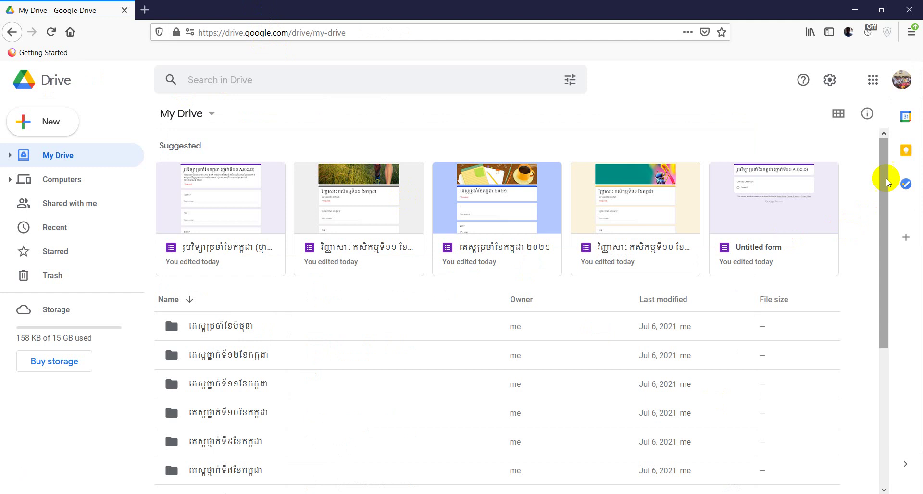
Open Google Classroom from the Google apps in Drive
{"action": "left_click", "coordinate": [873, 85]}
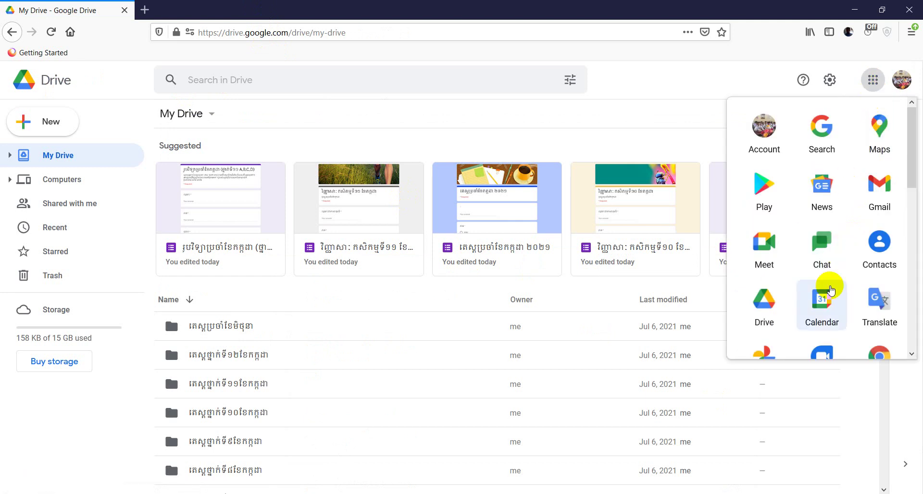
{"action": "scroll", "coordinate": [821, 343], "scroll_direction": "down", "scroll_amount": 3}
{"action": "left_click", "coordinate": [872, 306]}
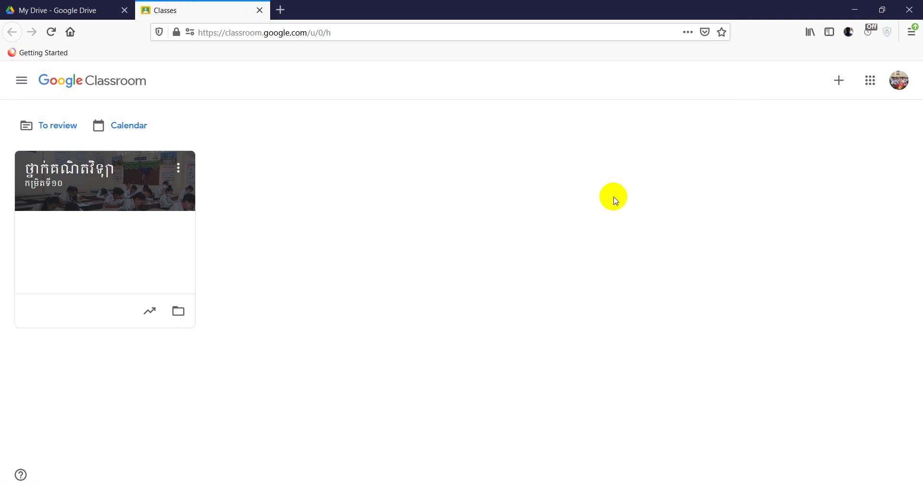
Start creating a new class and accept the notice about not using Classroom at a school with students
{"action": "left_click", "coordinate": [839, 82]}
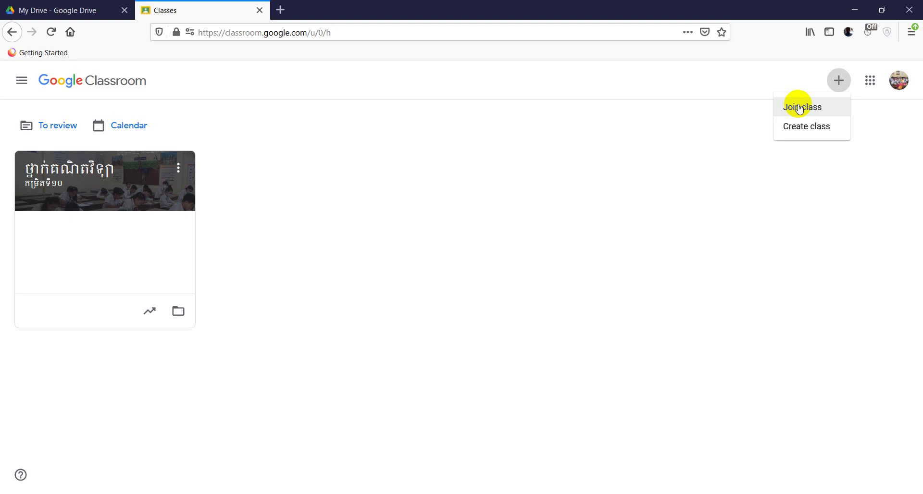
{"action": "left_click", "coordinate": [805, 129]}
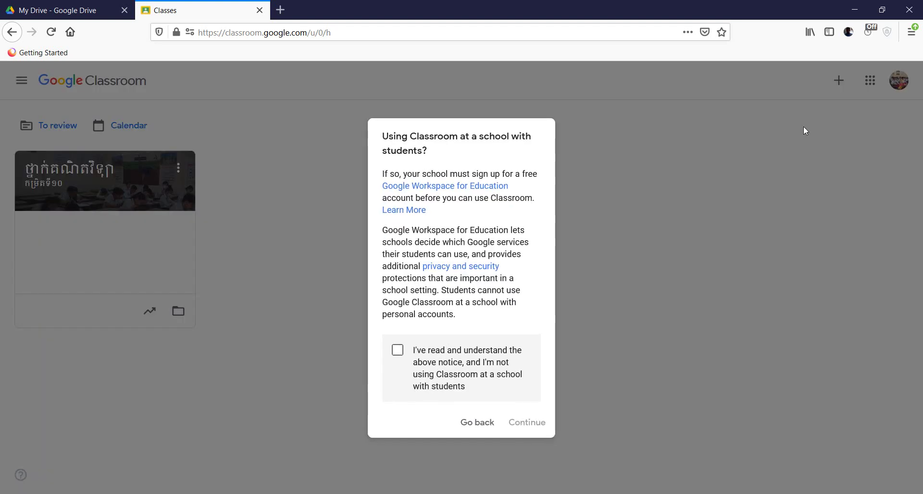
{"action": "left_click", "coordinate": [397, 350]}
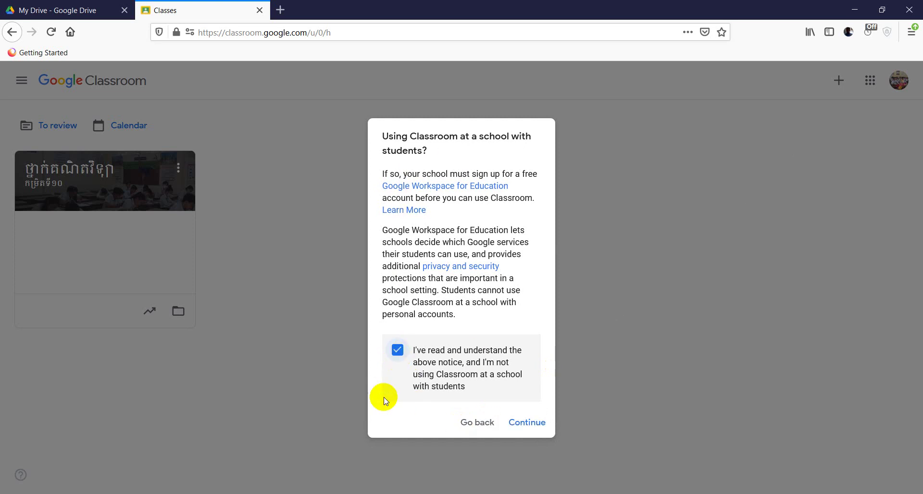
{"action": "left_click", "coordinate": [527, 422]}
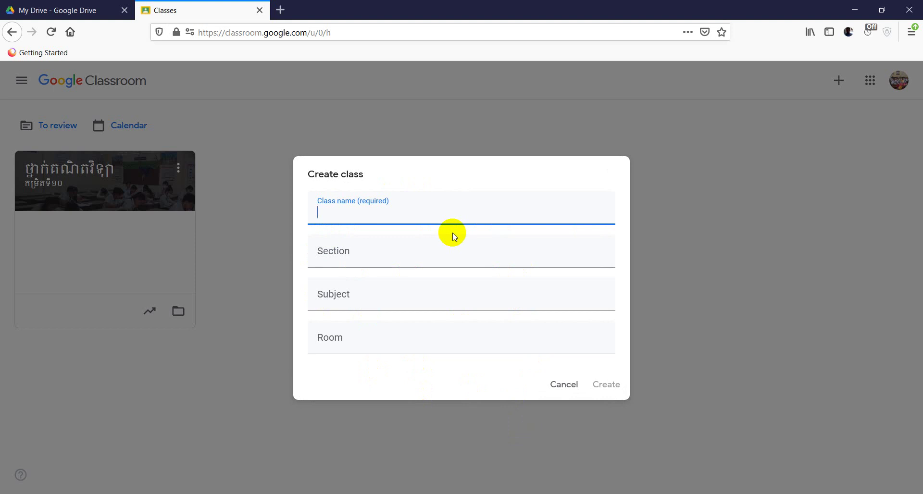
Name the class ថ្នាក់ភាសាខ្មែរ and enter កម្រិតថ្នាក់ទី១០ as its section
{"action": "type", "text": "f"}
{"action": "key", "text": "BackSpace"}
{"action": "type", "text": "ថ្នាកើ"}
{"action": "key", "text": "BackSpace"}
{"action": "type", "text": "់ភាសាខ្មែរ"}
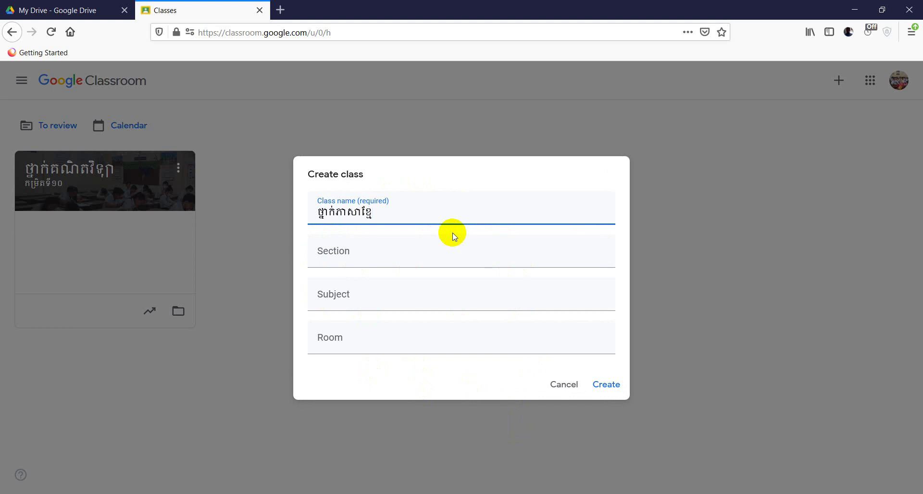
{"action": "left_click", "coordinate": [343, 256]}
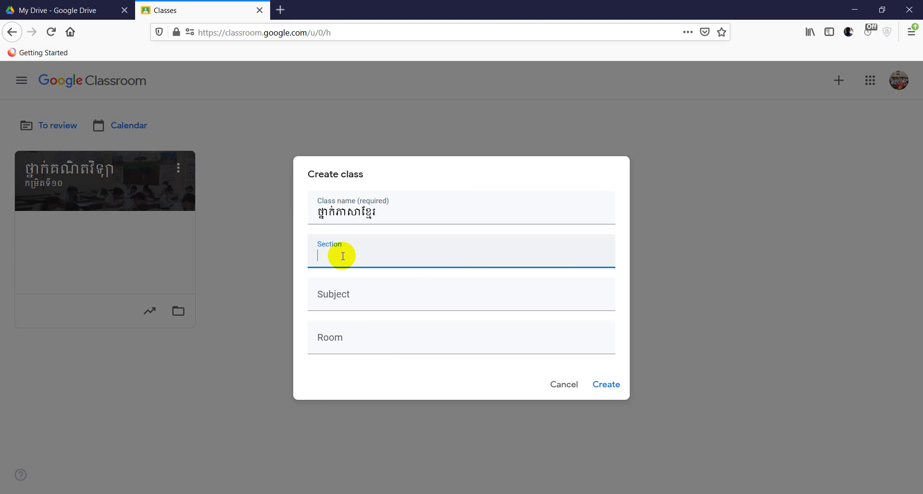
{"action": "type", "text": "កម្រិតថ្នាក់ទី១០"}
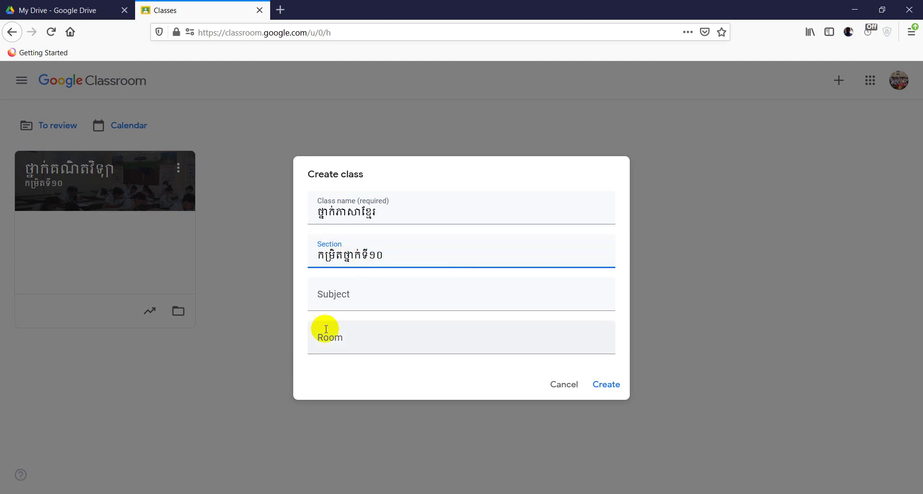
Enter មេរៀននិងលំហាត់ កិច្ចការផ្ទះ as the class subject and វិទ្យាល័យភ្នីមាស as its room
{"action": "left_click", "coordinate": [347, 302]}
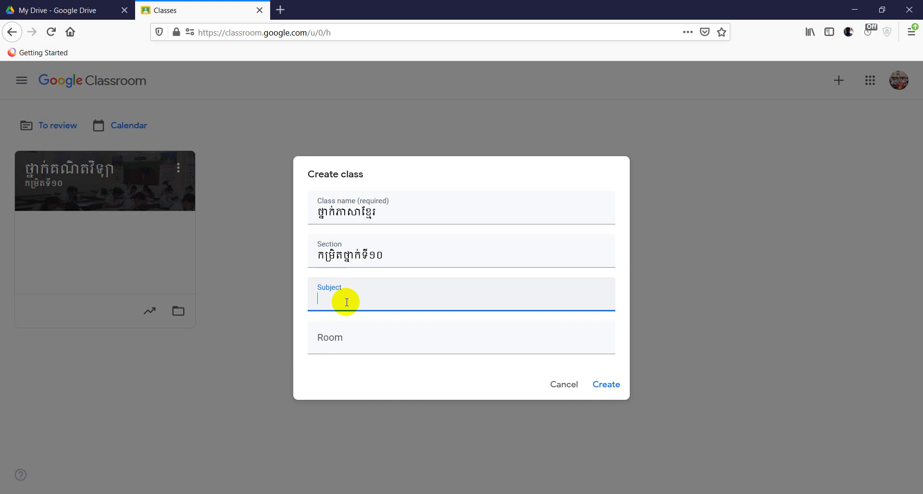
{"action": "type", "text": "មេរៀន"}
{"action": "type", "text": "និងល"}
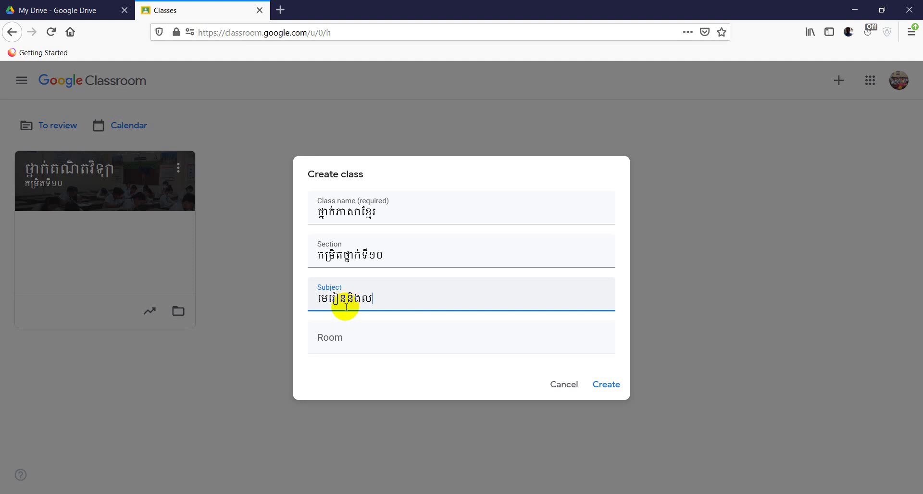
{"action": "type", "text": "ំហាត់ កិច្ចការផ្ទះ"}
{"action": "left_click", "coordinate": [333, 343]}
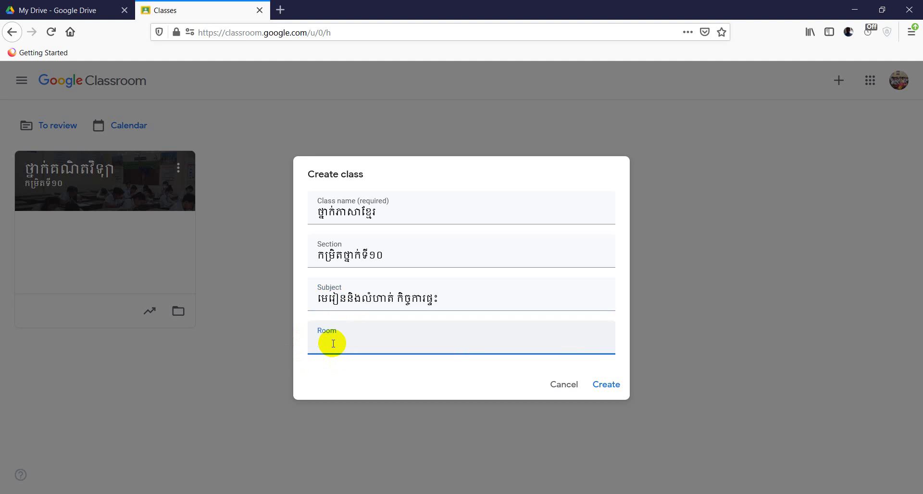
{"action": "type", "text": "វិទ្យាល័យភ្លីមាស"}
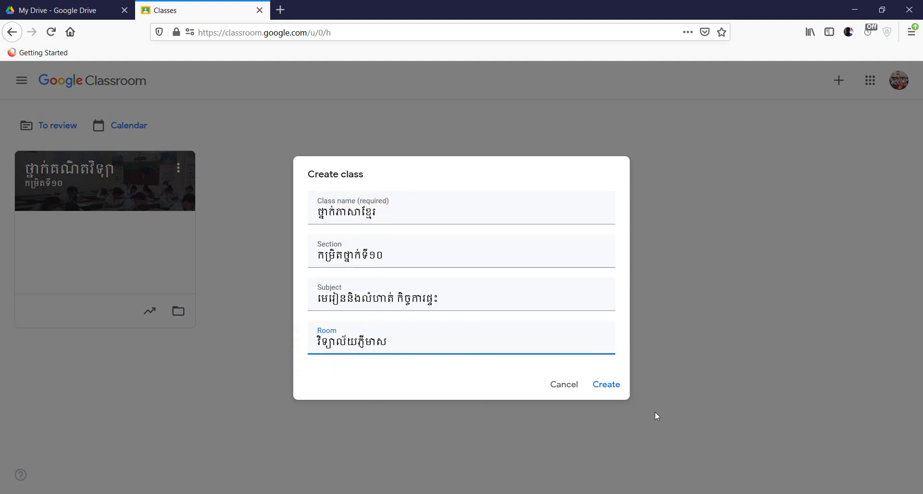
Create the class from the entered details and dismiss the tip about inviting students
{"action": "left_click", "coordinate": [607, 384]}
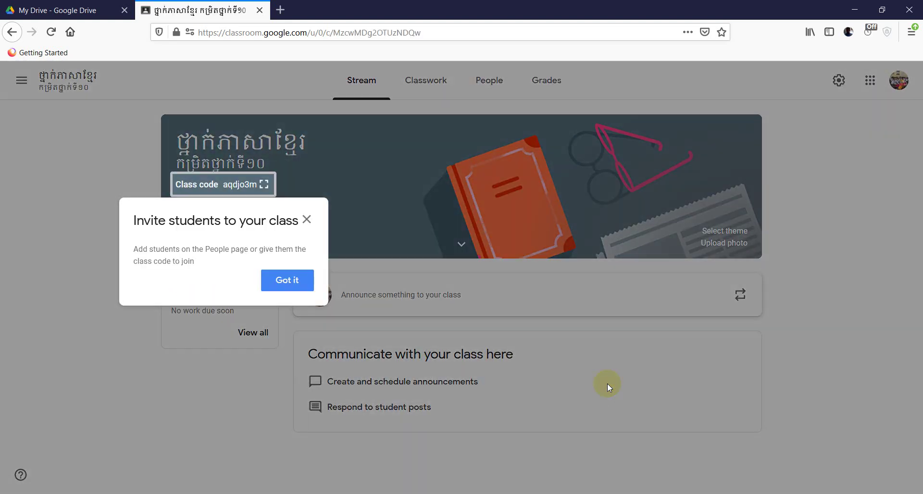
{"action": "left_click", "coordinate": [297, 282]}
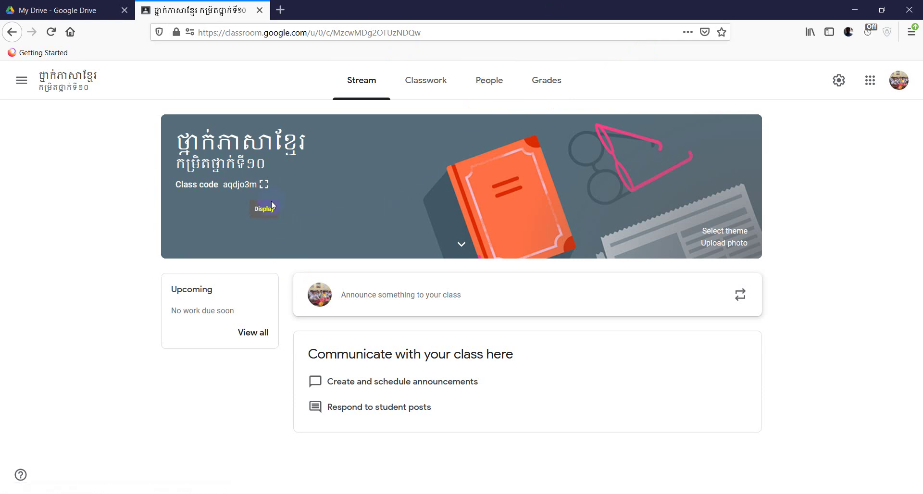
Display the new class's code enlarged and copy the class invite link
{"action": "left_click", "coordinate": [263, 184]}
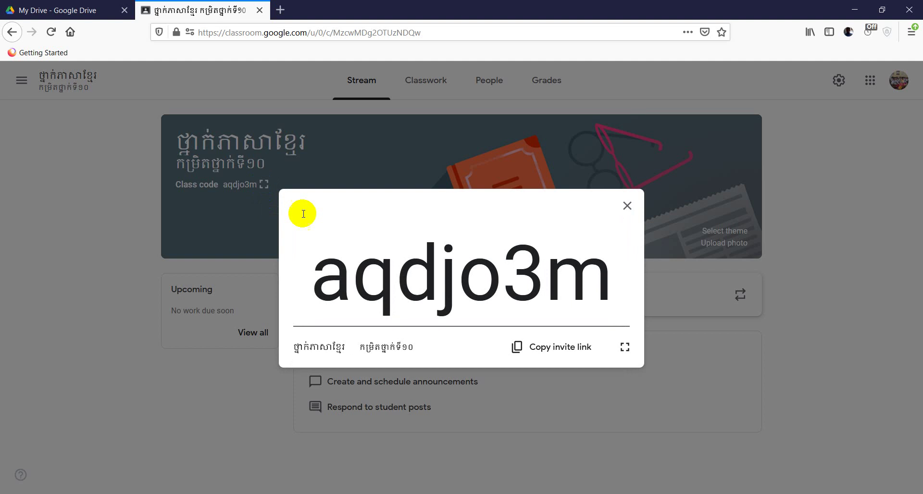
{"action": "left_click", "coordinate": [315, 265]}
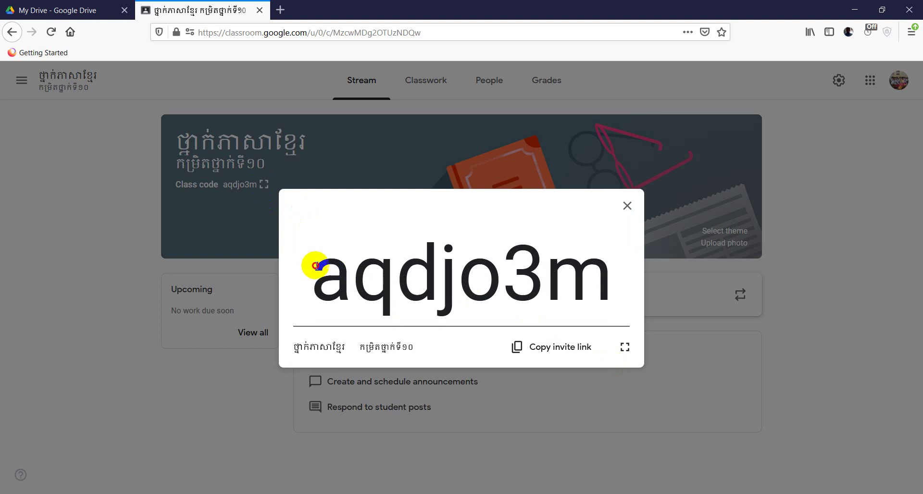
{"action": "left_click_drag", "start_coordinate": [315, 266], "coordinate": [602, 281]}
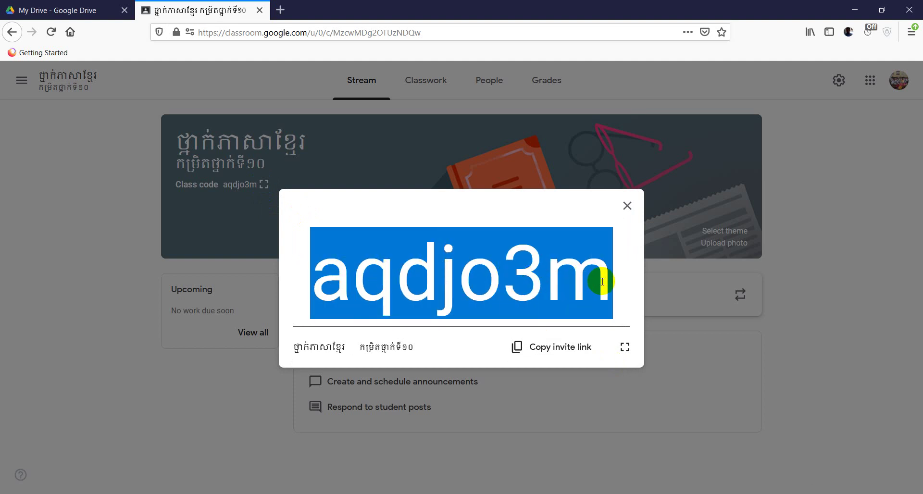
{"action": "left_click_drag", "start_coordinate": [602, 282], "coordinate": [585, 201]}
{"action": "left_click", "coordinate": [583, 198]}
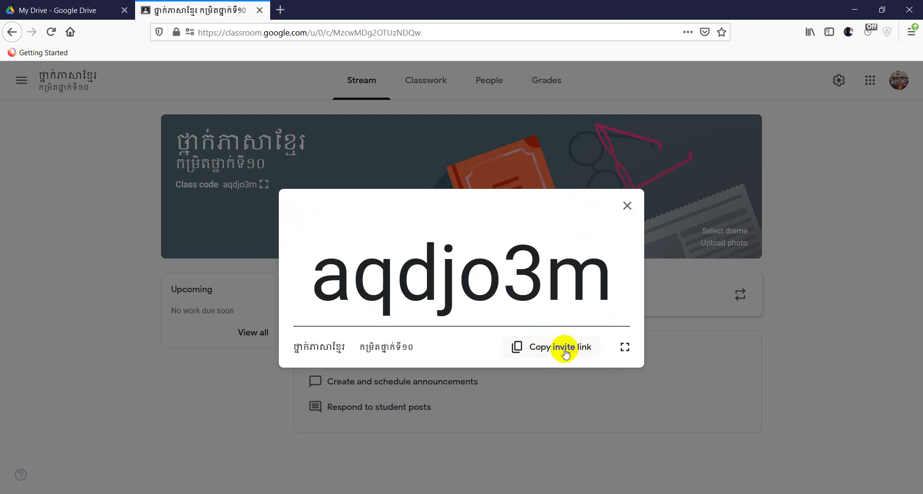
{"action": "left_click", "coordinate": [567, 352]}
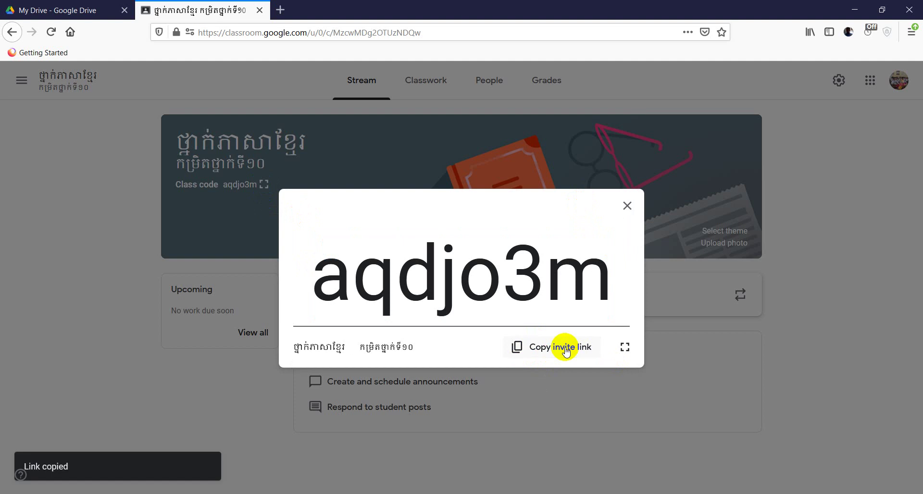
Close the enlarged class code, switch from the browser to Telegram, and change to the second Telegram account
{"action": "left_click", "coordinate": [627, 206]}
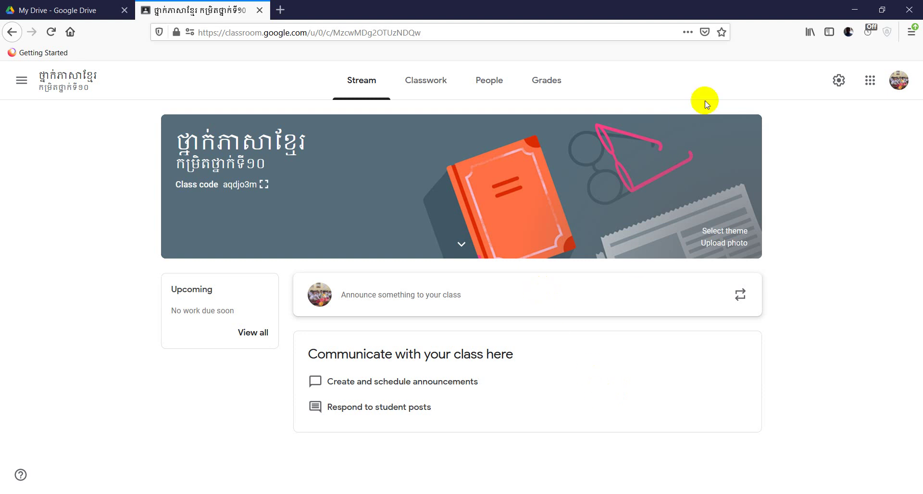
{"action": "left_click", "coordinate": [855, 10]}
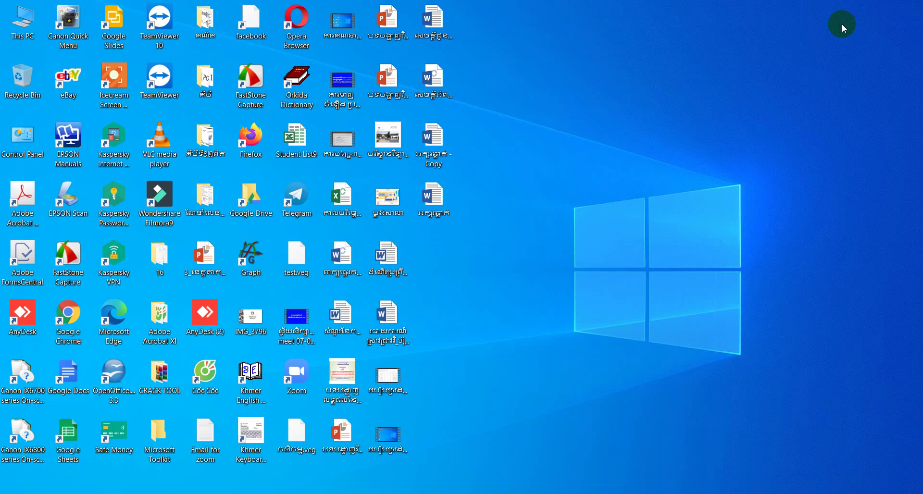
{"action": "double_click", "coordinate": [301, 197]}
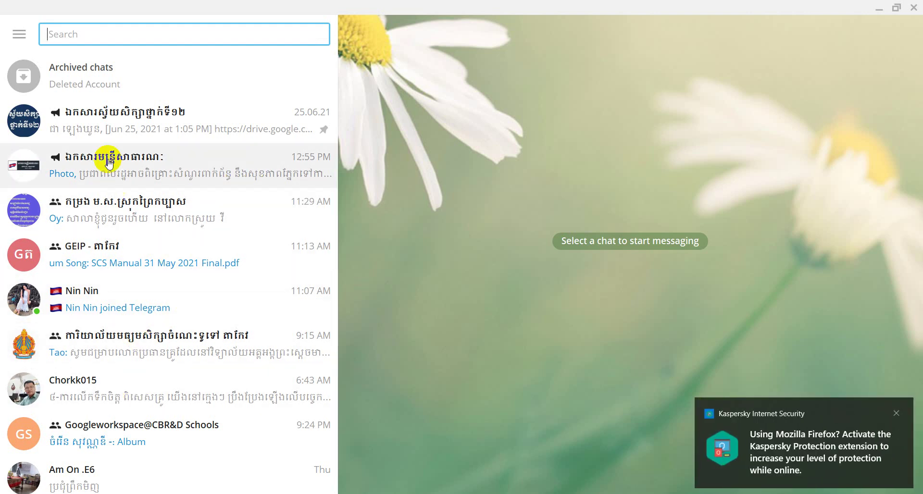
{"action": "scroll", "coordinate": [113, 216], "scroll_direction": "down", "scroll_amount": 5}
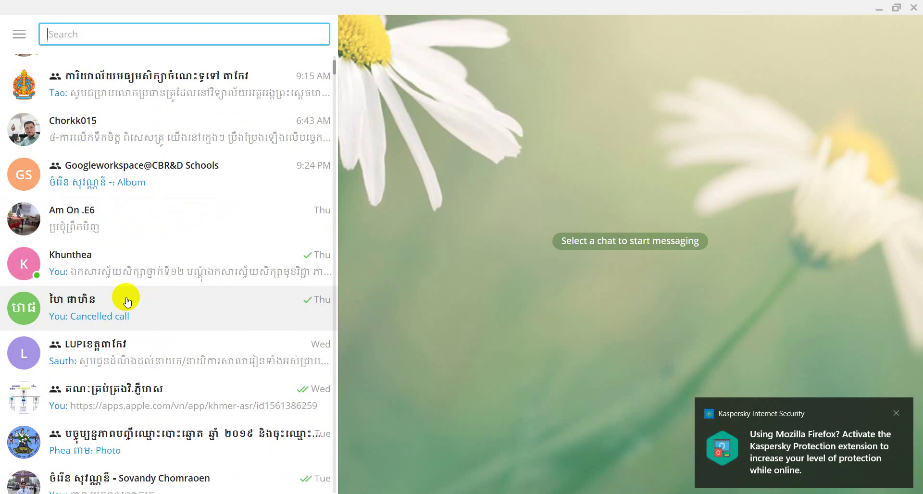
{"action": "scroll", "coordinate": [127, 302], "scroll_direction": "down", "scroll_amount": 3}
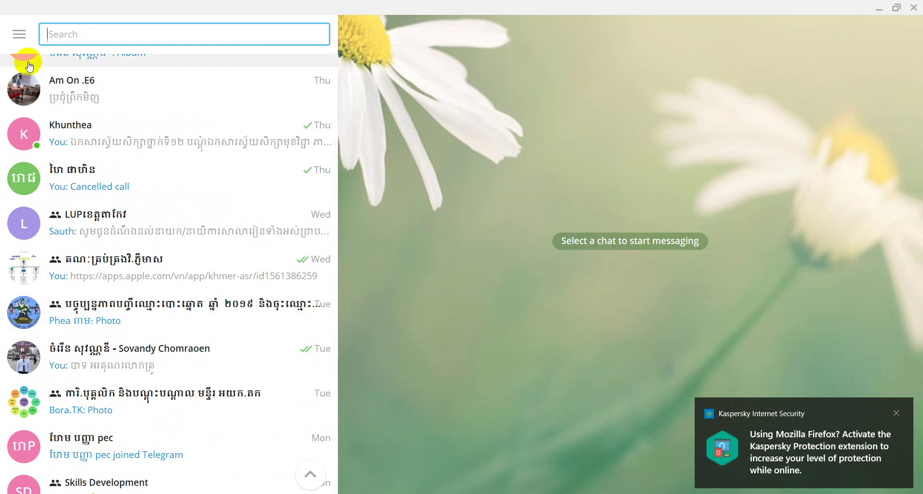
{"action": "scroll", "coordinate": [128, 197], "scroll_direction": "up", "scroll_amount": 9}
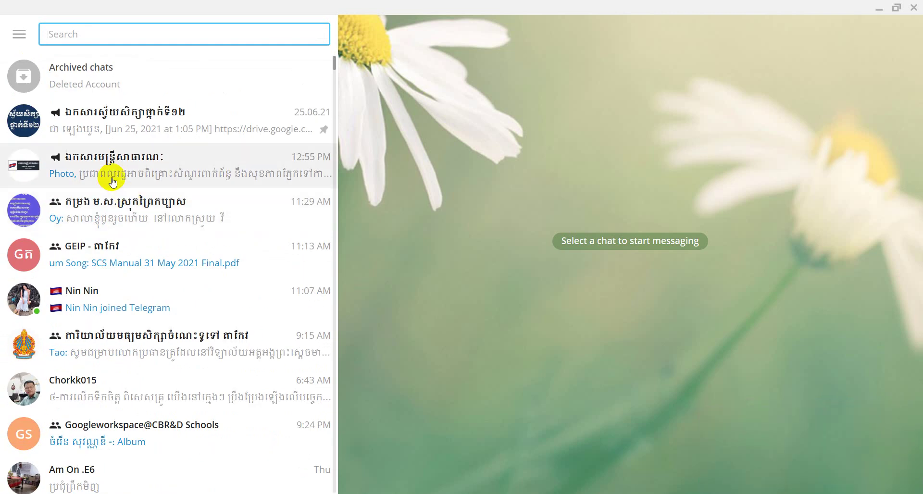
{"action": "left_click", "coordinate": [19, 33]}
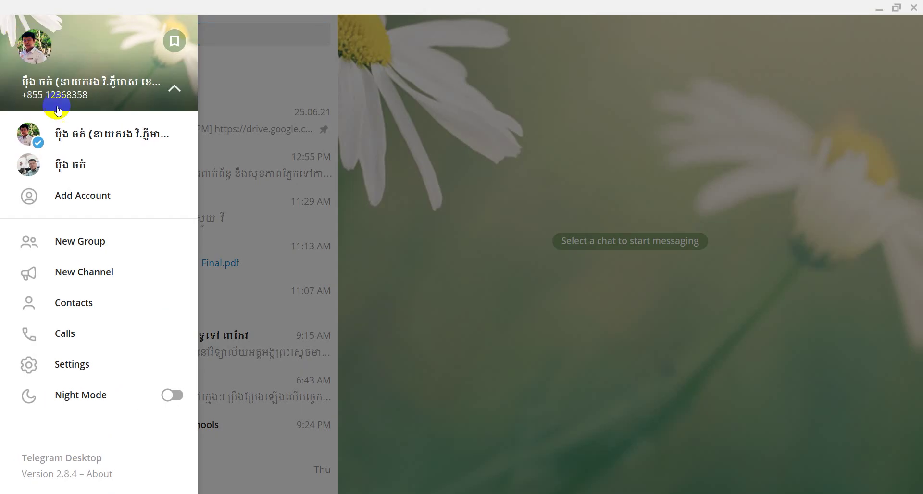
{"action": "left_click", "coordinate": [93, 165]}
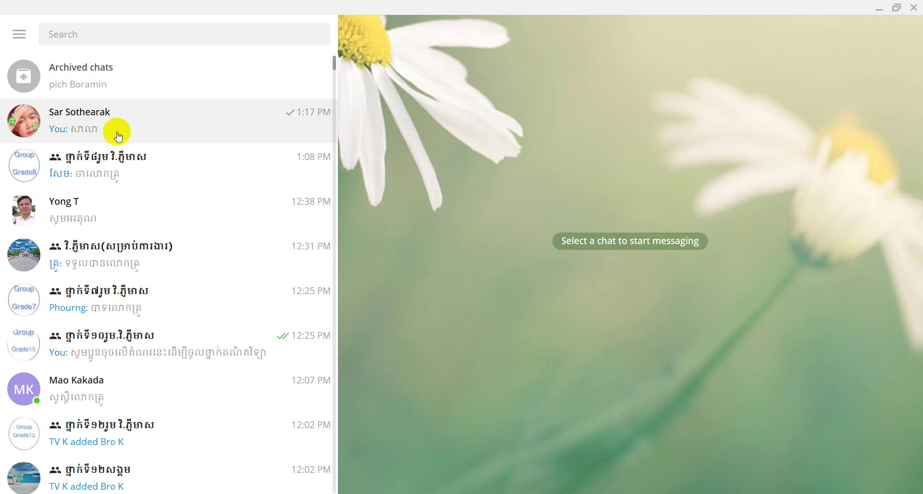
Send the copied class invite link to the grade 10 group chat ថ្នាក់ទី១០រួម.វិ.ភ្នីមាស
{"action": "left_click", "coordinate": [115, 342]}
{"action": "left_click", "coordinate": [386, 480]}
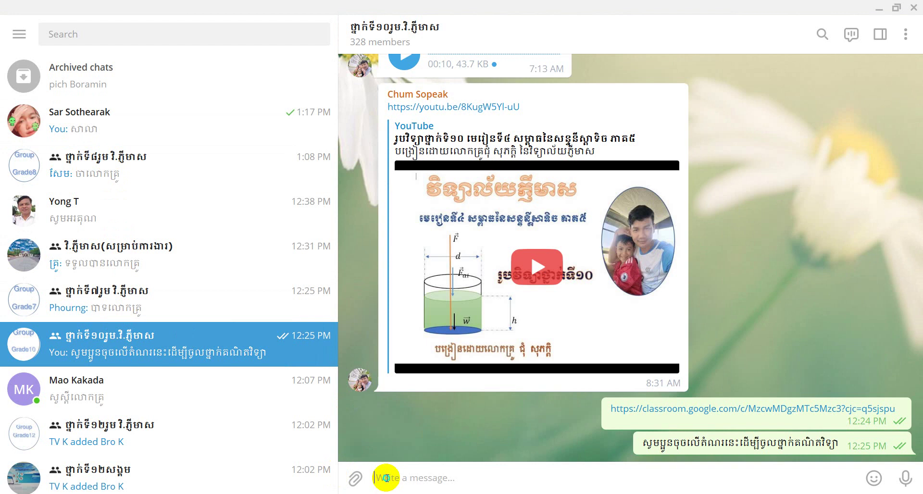
{"action": "right_click", "coordinate": [385, 476]}
{"action": "left_click", "coordinate": [405, 376]}
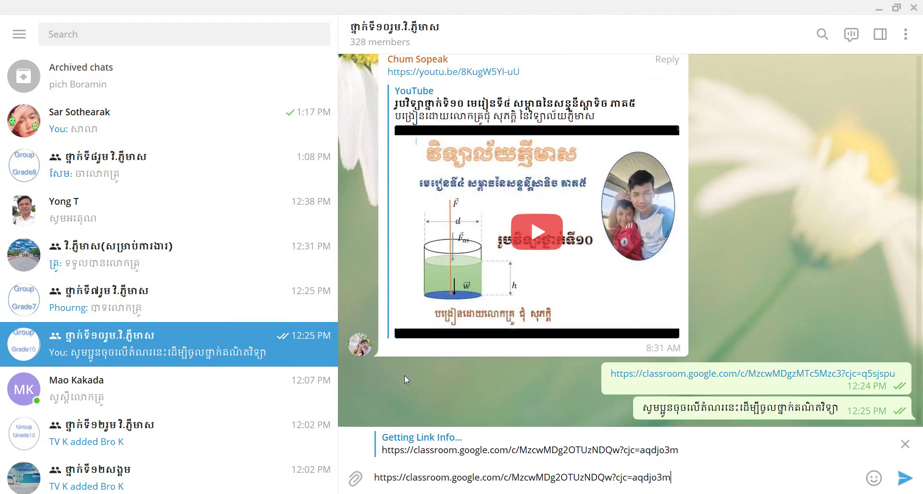
{"action": "left_click", "coordinate": [901, 480]}
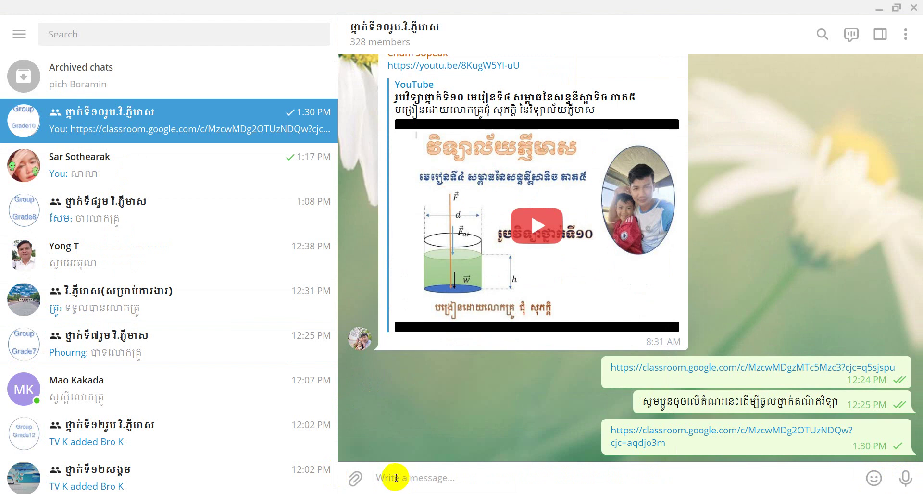
Send the message សូមប្អូនៗចុចលើតំណនេះដើម្បីបានចូលថ្នាក់ ភាសាខ្មែរ ថ្នាក់ទី១០ to the same group
{"action": "type", "text": "ស្"}
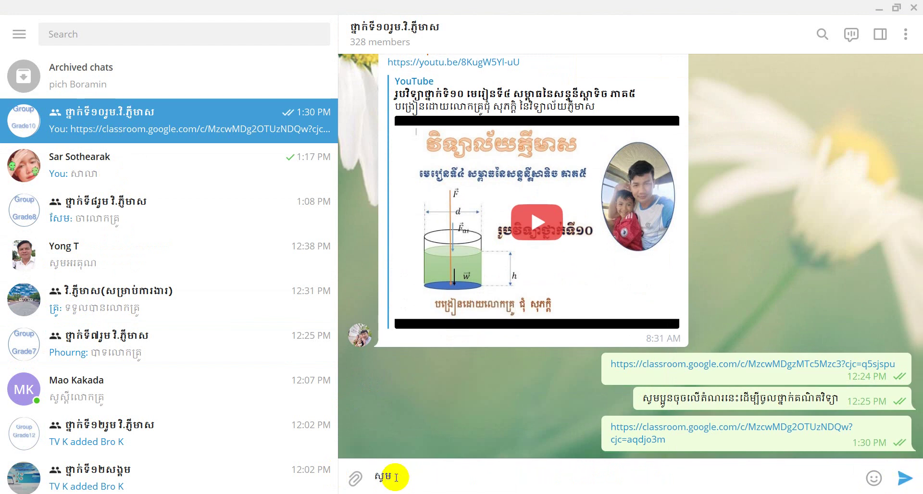
{"action": "type", "text": "មឬះ"}
{"action": "key", "text": "BackSpace"}
{"action": "type", "text": "ូនៗចុចលើតំណនេះដើម"}
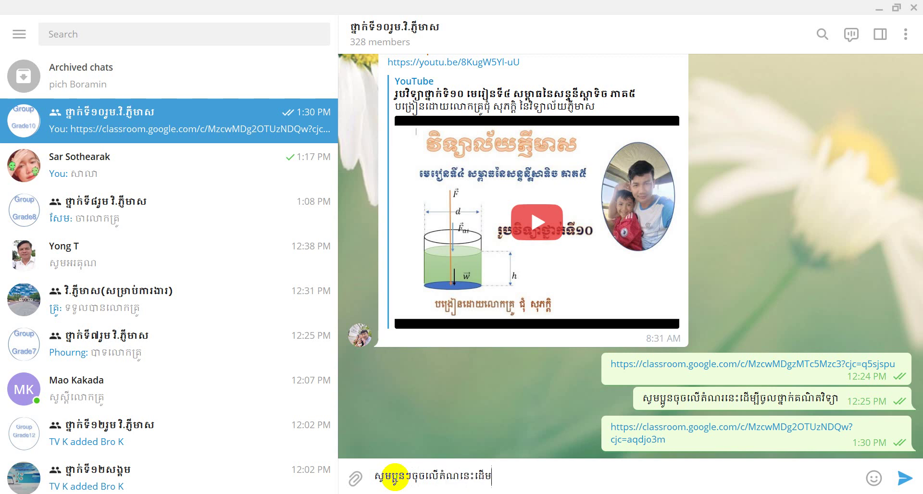
{"action": "type", "text": "្បីបានចូលថ្នាក់ ភាសាខ្មែរ"}
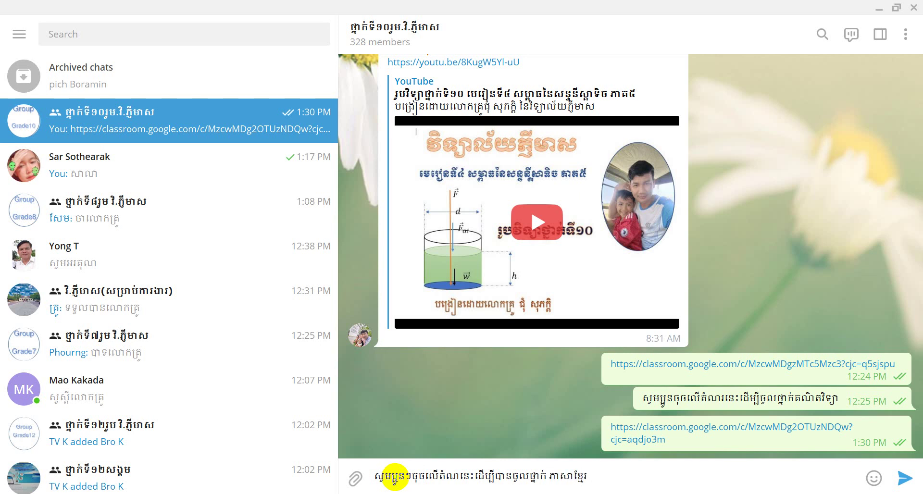
{"action": "type", "text": " ថ្នាក់ទី១០"}
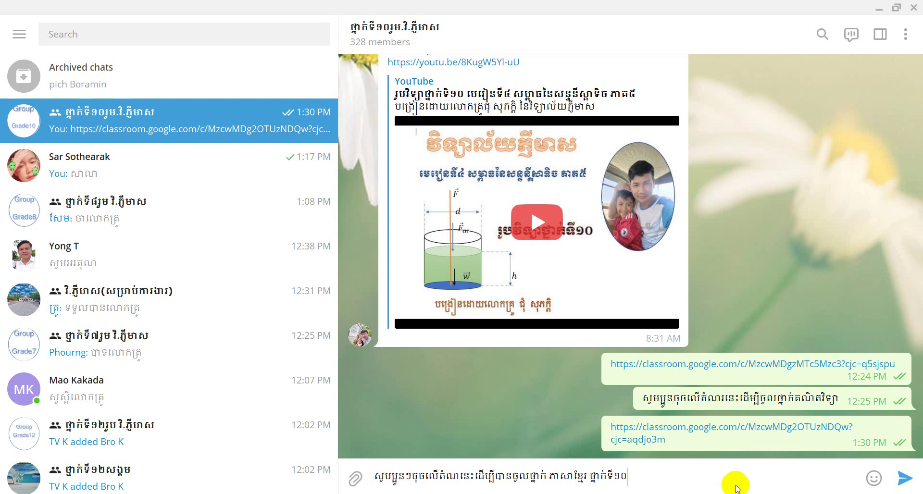
{"action": "left_click", "coordinate": [904, 479]}
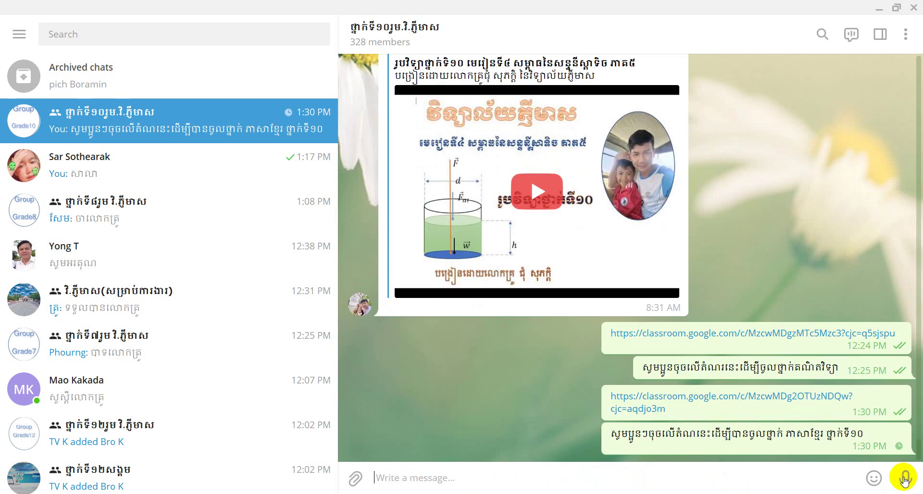
Close Telegram, check the Khmer class's student list in Google Classroom after dismissing the progress tip, and return to its stream
{"action": "left_click", "coordinate": [913, 7]}
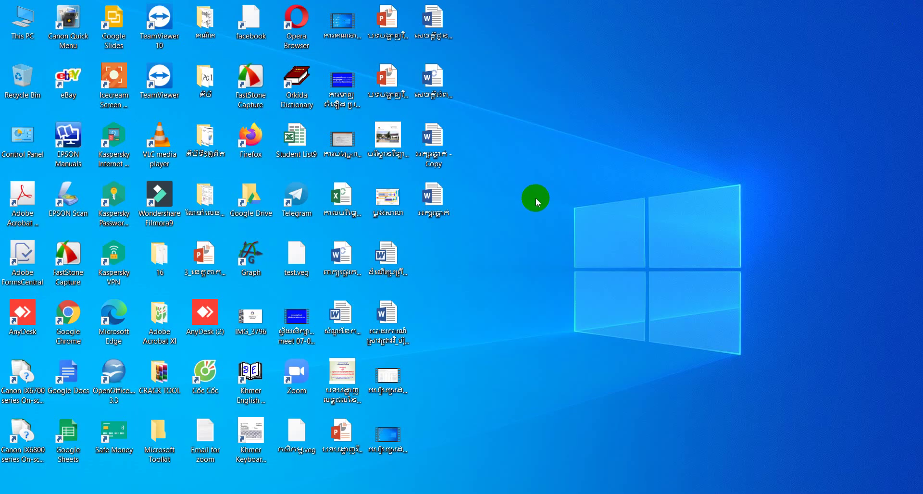
{"action": "key", "text": "alt+Tab"}
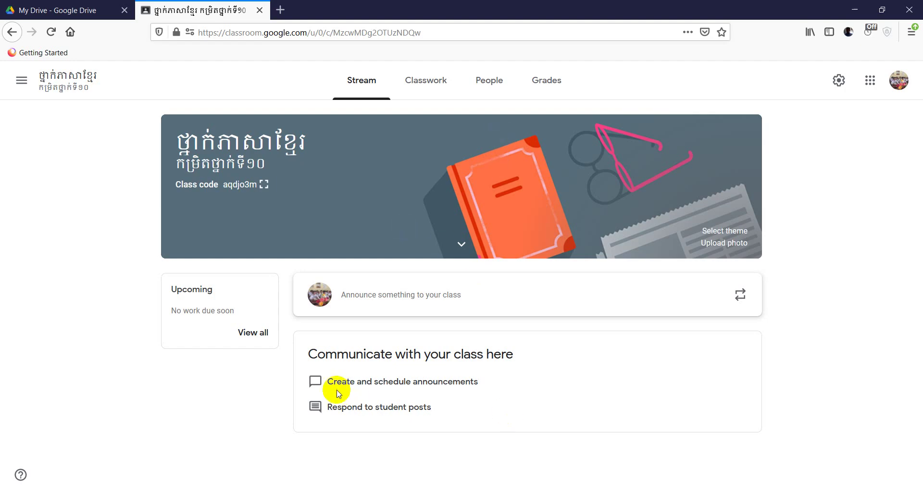
{"action": "left_click", "coordinate": [485, 82]}
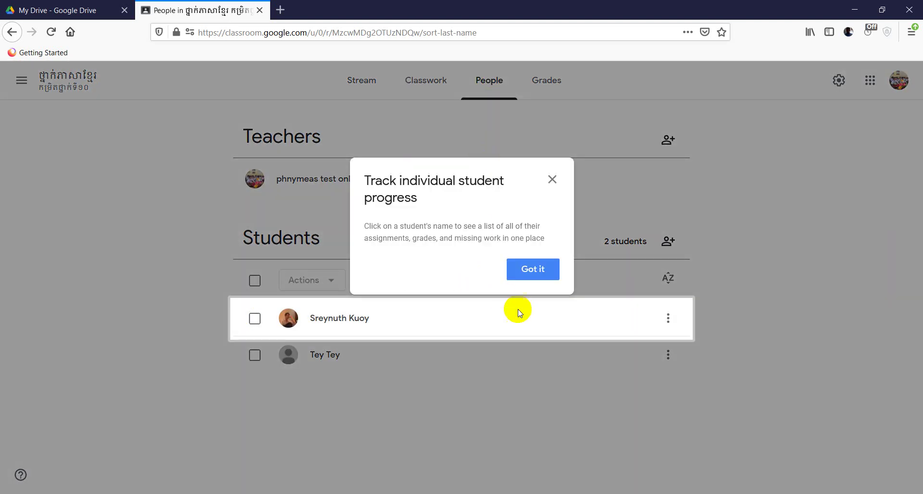
{"action": "left_click", "coordinate": [531, 270]}
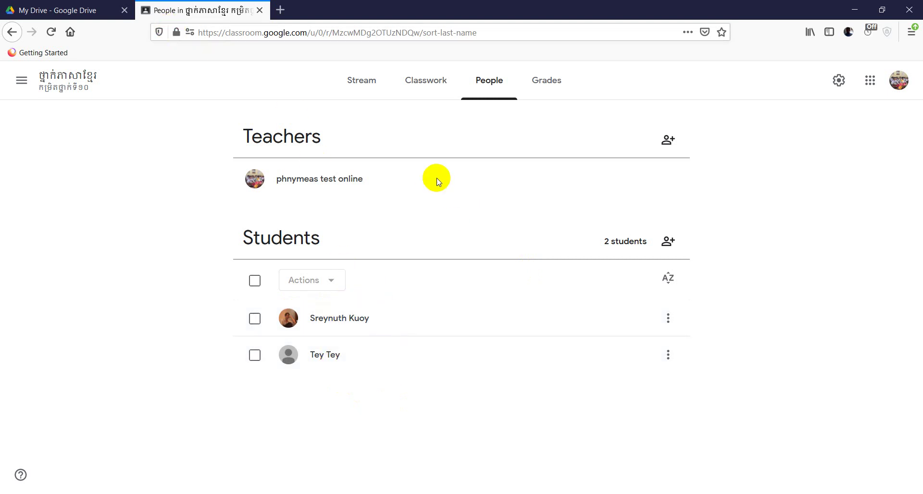
{"action": "left_click", "coordinate": [12, 33]}
{"action": "left_click", "coordinate": [12, 32]}
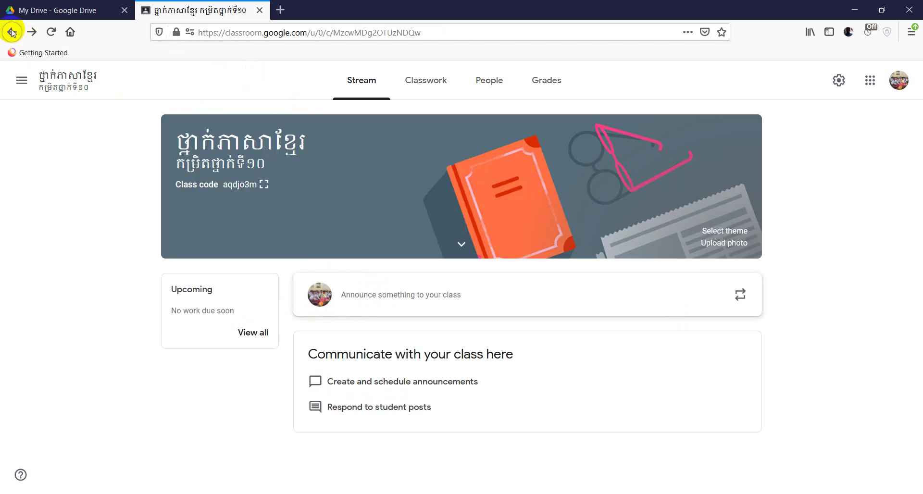
Close the Khmer class page, reopen Google Classroom from Google Drive, and open the class ថ្នាក់គណិតវិទ្យា
{"action": "left_click", "coordinate": [259, 10]}
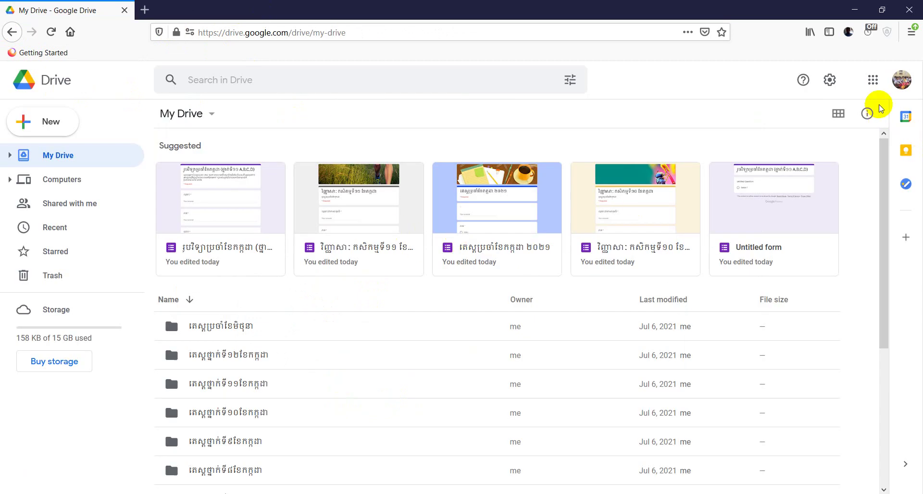
{"action": "left_click", "coordinate": [876, 83]}
{"action": "scroll", "coordinate": [848, 262], "scroll_direction": "down", "scroll_amount": 5}
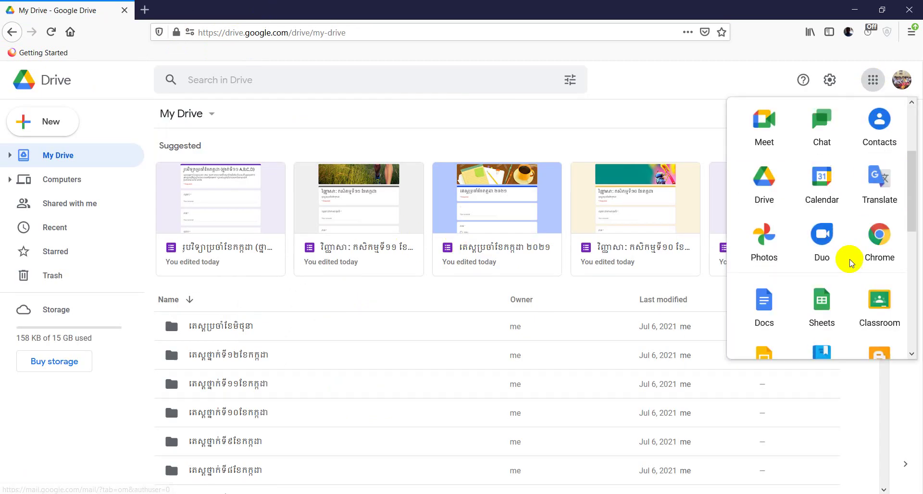
{"action": "left_click", "coordinate": [879, 147]}
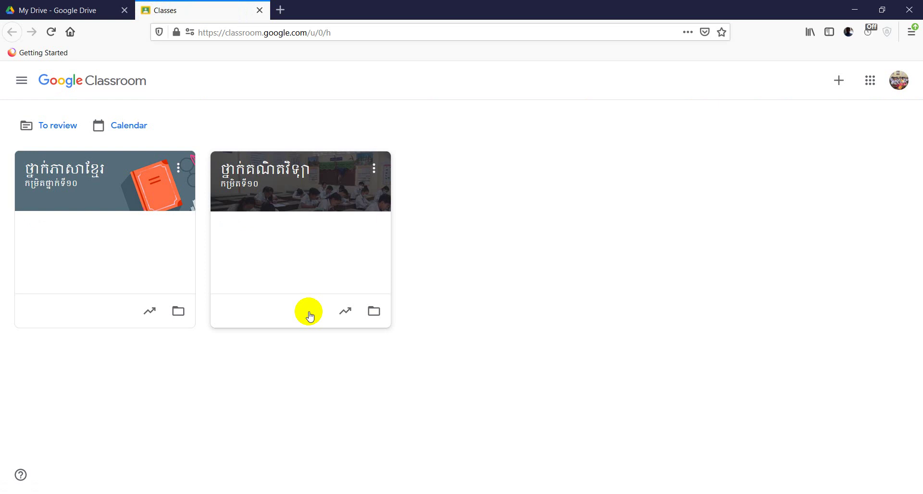
{"action": "left_click", "coordinate": [272, 178]}
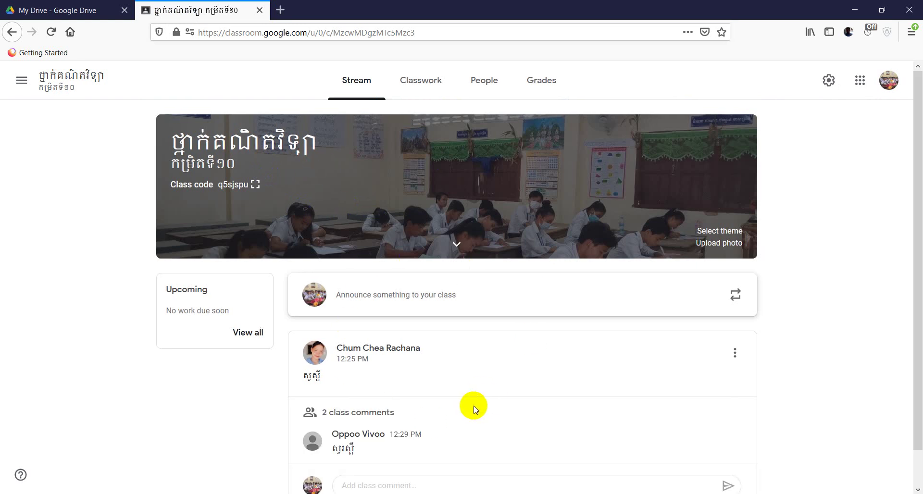
Examine the full list of students enrolled in ថ្នាក់គណិតវិទ្យា, dismissing the student progress tip
{"action": "scroll", "coordinate": [473, 407], "scroll_direction": "down", "scroll_amount": 1}
{"action": "scroll", "coordinate": [472, 406], "scroll_direction": "up", "scroll_amount": 1}
{"action": "left_click", "coordinate": [483, 82]}
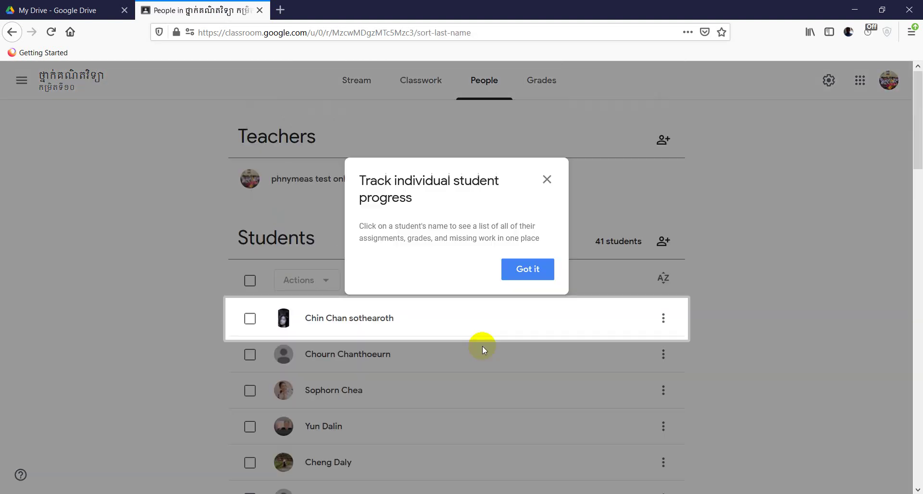
{"action": "left_click", "coordinate": [529, 268]}
{"action": "scroll", "coordinate": [462, 357], "scroll_direction": "down", "scroll_amount": 9}
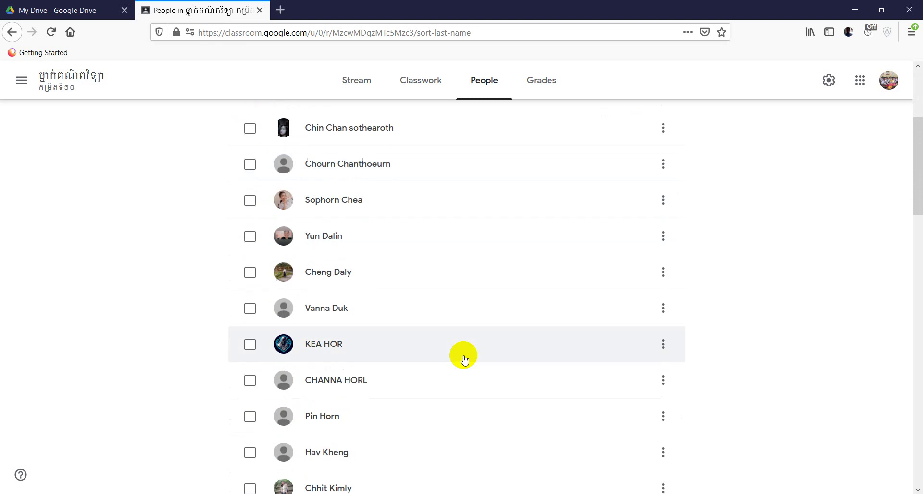
{"action": "scroll", "coordinate": [465, 359], "scroll_direction": "down", "scroll_amount": 15}
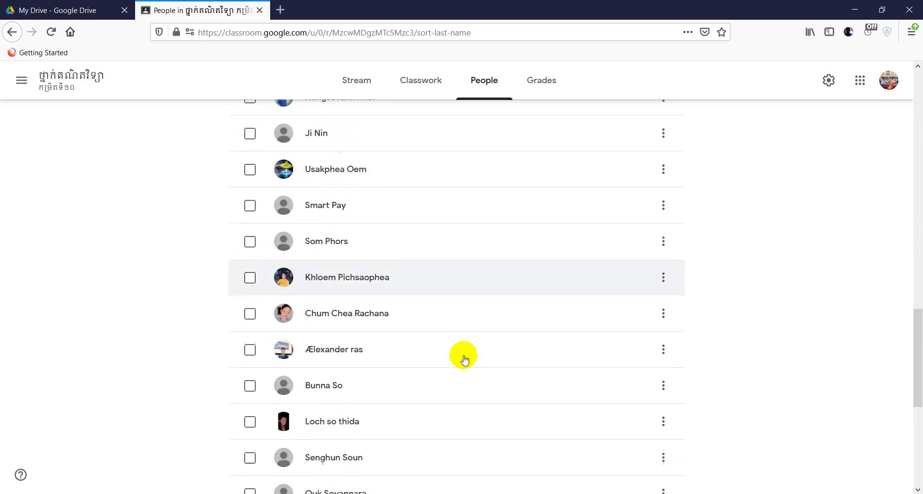
{"action": "scroll", "coordinate": [465, 359], "scroll_direction": "down", "scroll_amount": 3}
{"action": "scroll", "coordinate": [464, 360], "scroll_direction": "up", "scroll_amount": 18}
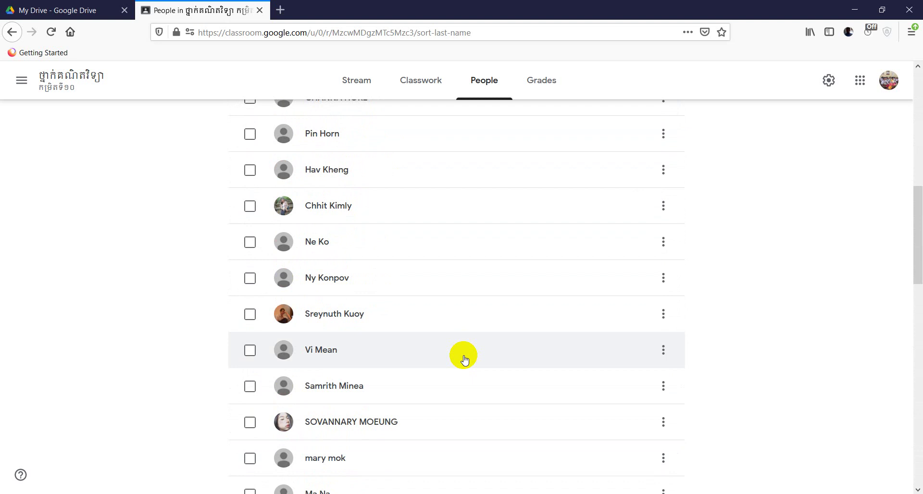
{"action": "scroll", "coordinate": [464, 360], "scroll_direction": "up", "scroll_amount": 4}
{"action": "scroll", "coordinate": [464, 359], "scroll_direction": "up", "scroll_amount": 5}
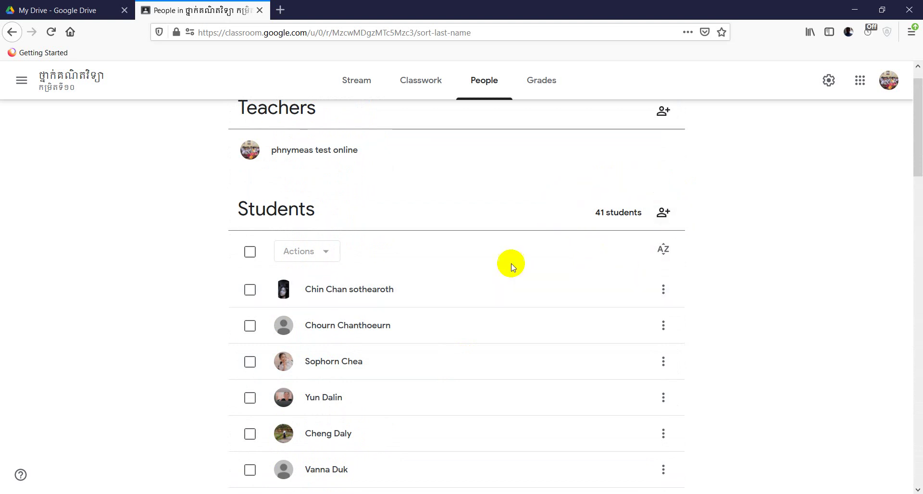
Start a new assignment in the classwork of ថ្នាក់គណិតវិទ្យា, dismissing the topic filters tip
{"action": "left_click", "coordinate": [420, 82]}
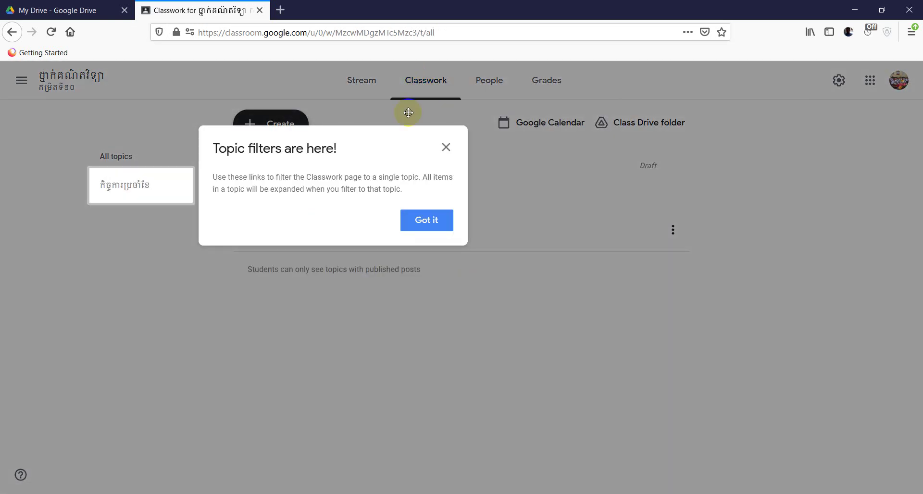
{"action": "left_click", "coordinate": [434, 221]}
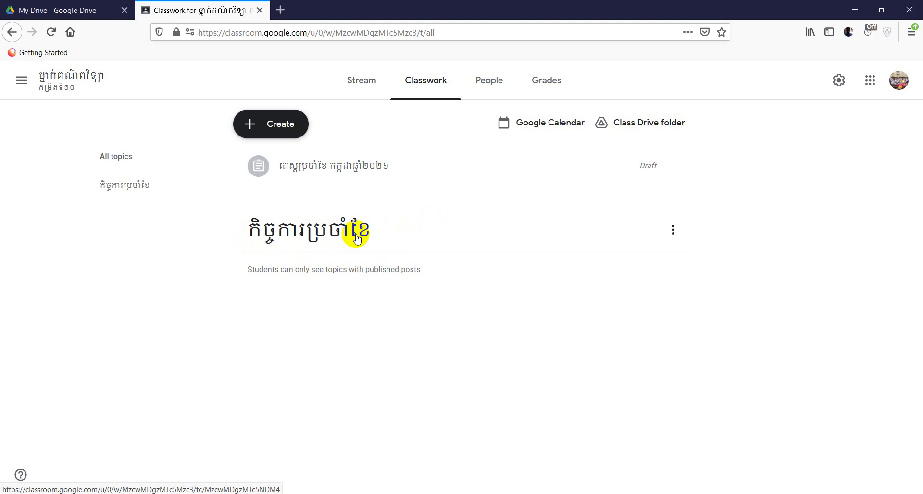
{"action": "left_click", "coordinate": [278, 126]}
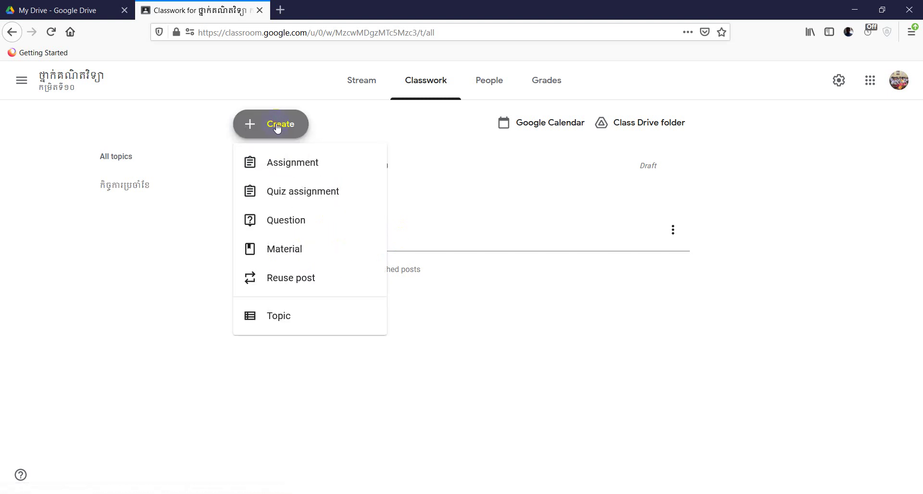
{"action": "left_click", "coordinate": [287, 169]}
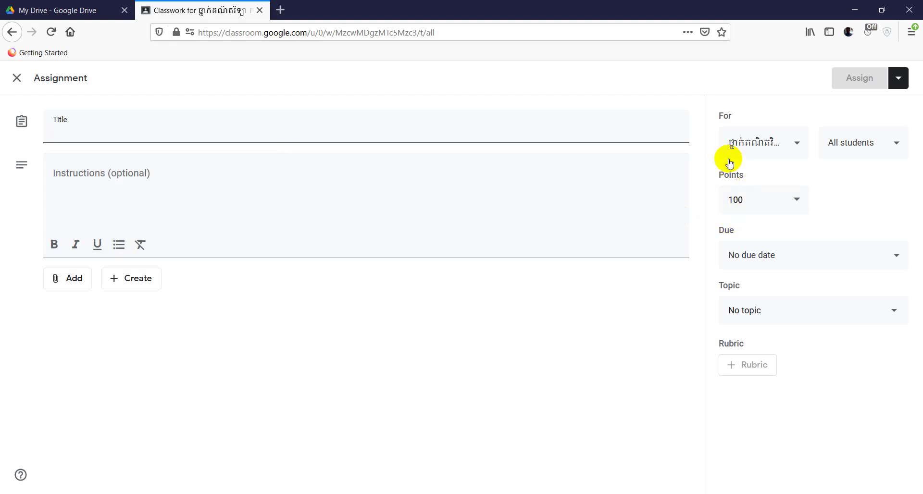
Set the assignment's points to 150
{"action": "left_click", "coordinate": [797, 200]}
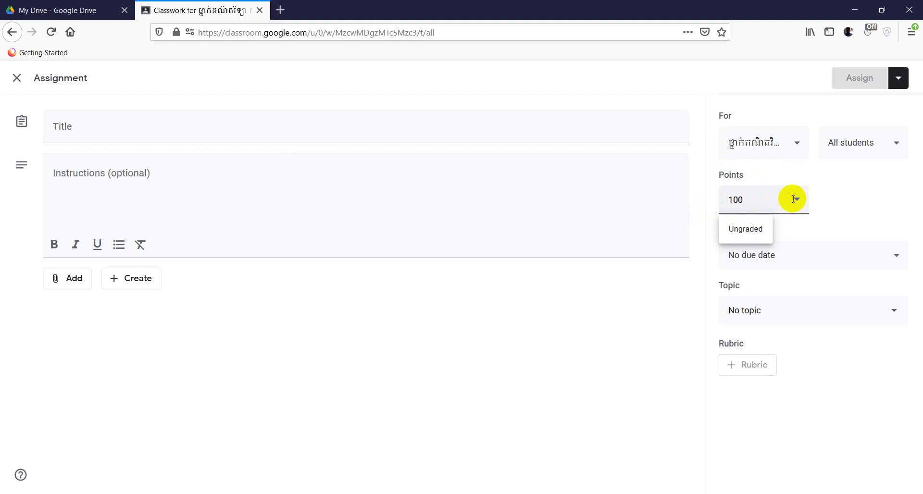
{"action": "left_click", "coordinate": [756, 203]}
{"action": "left_click", "coordinate": [584, 356]}
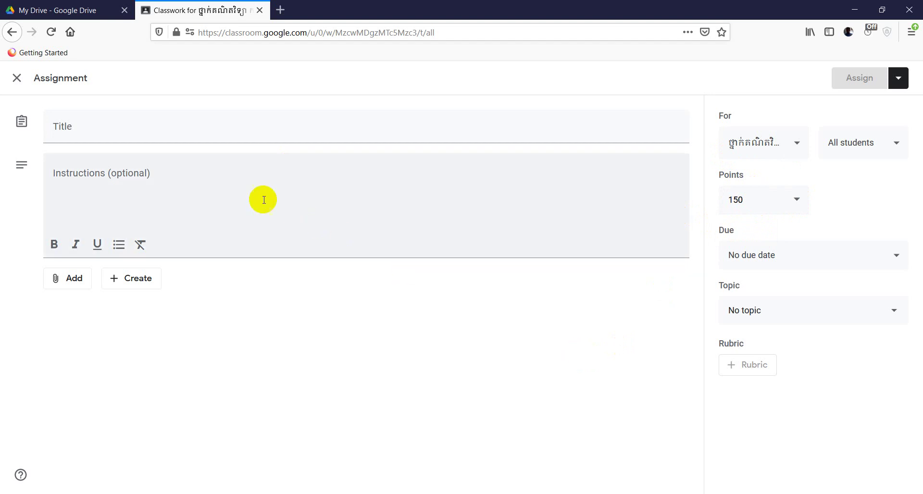
Title the assignment តេស្តប្រចាំខែកក្កដឆ្នាំ២០១ and leave its instructions empty
{"action": "left_click", "coordinate": [83, 131]}
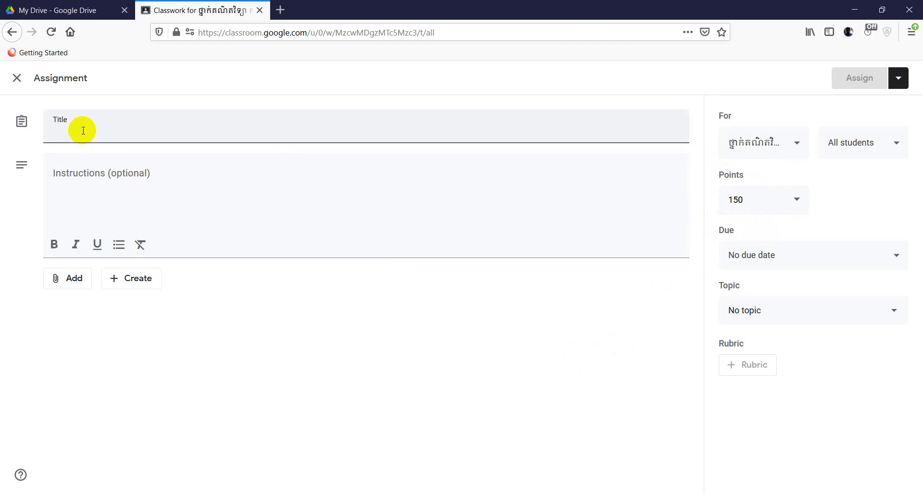
{"action": "type", "text": "IV"}
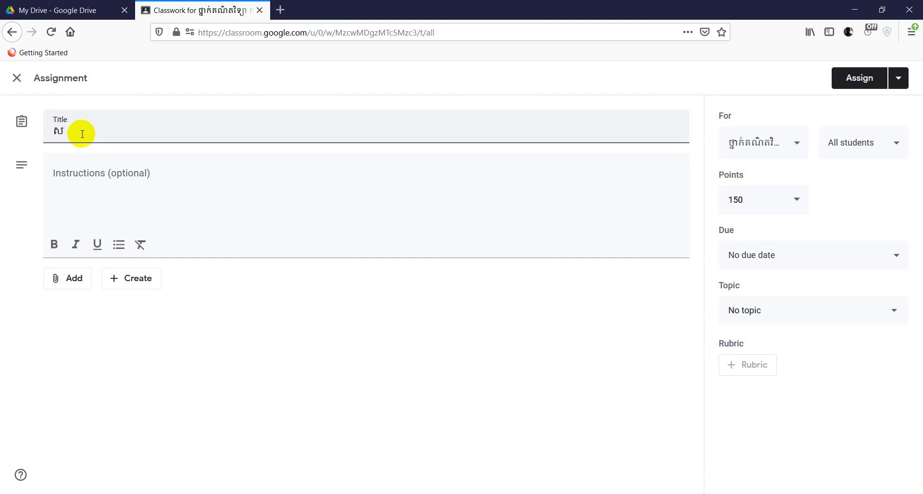
{"action": "key", "text": "BackSpace"}
{"action": "key", "text": "BackSpace"}
{"action": "type", "text": "តើ"}
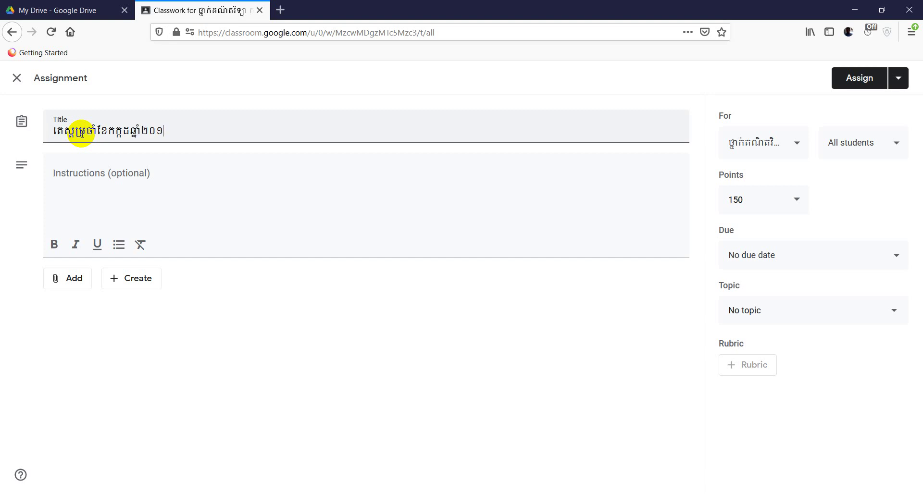
{"action": "left_click", "coordinate": [62, 176]}
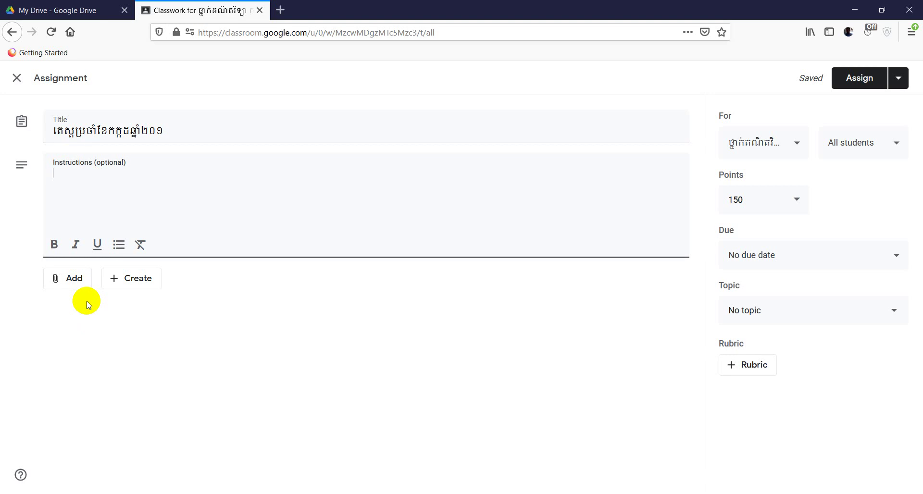
Begin attaching a file to the assignment by browsing for an upload from the computer
{"action": "left_click", "coordinate": [69, 278]}
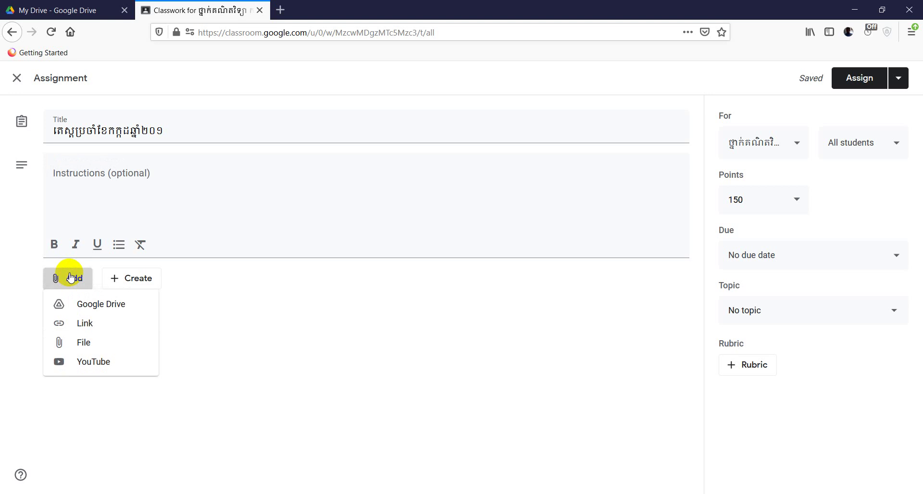
{"action": "left_click", "coordinate": [93, 345]}
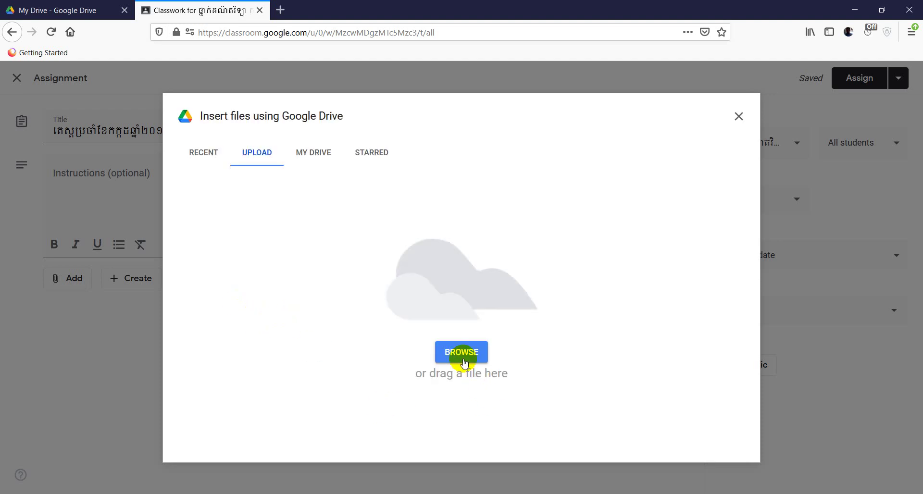
{"action": "left_click", "coordinate": [461, 352]}
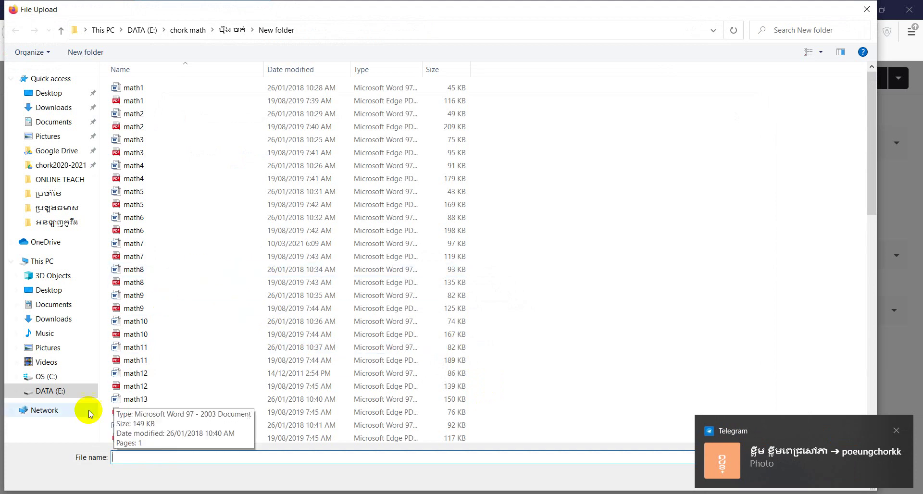
Go to the ប្រចាំខែ folder inside the teacher's own folder among the math files on DATA (E:)
{"action": "left_click", "coordinate": [51, 392]}
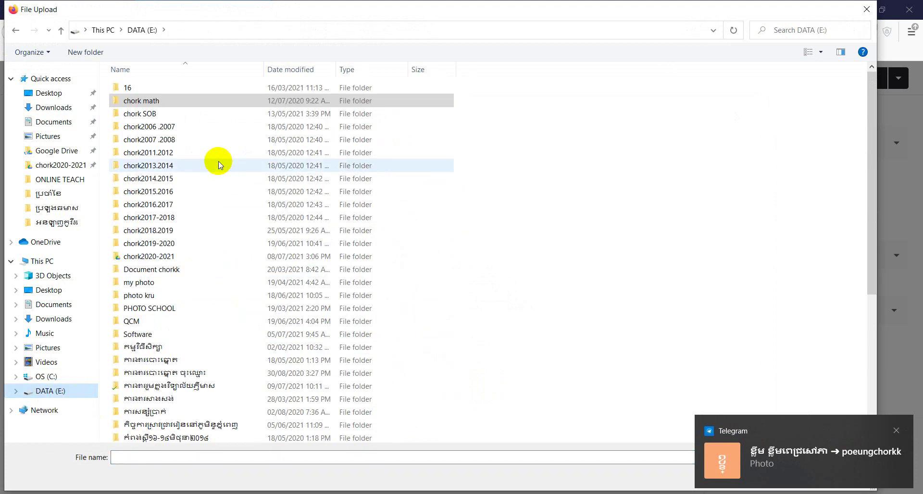
{"action": "scroll", "coordinate": [211, 153], "scroll_direction": "down", "scroll_amount": 6}
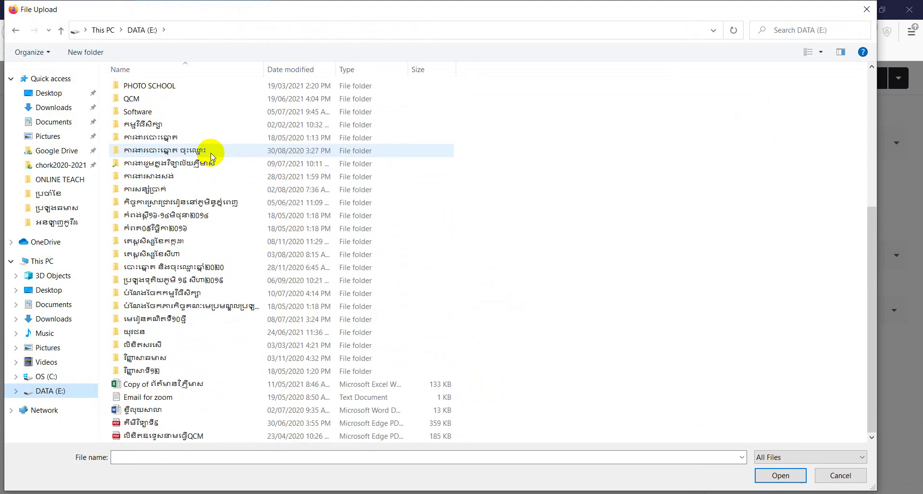
{"action": "scroll", "coordinate": [190, 300], "scroll_direction": "up", "scroll_amount": 5}
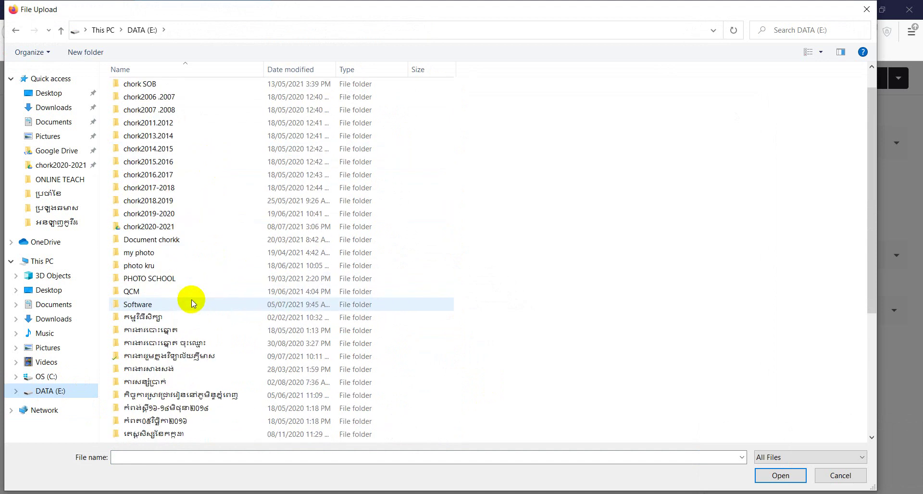
{"action": "scroll", "coordinate": [190, 300], "scroll_direction": "up", "scroll_amount": 1}
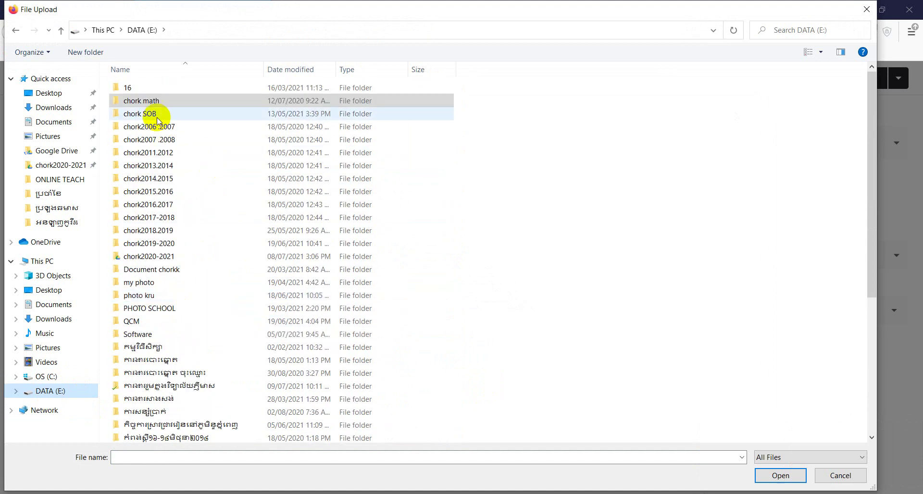
{"action": "left_click", "coordinate": [154, 102]}
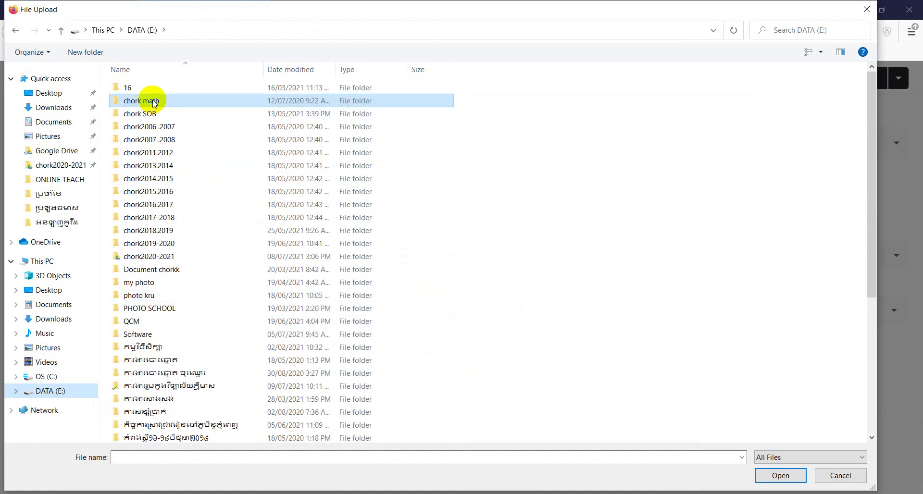
{"action": "double_click", "coordinate": [154, 102]}
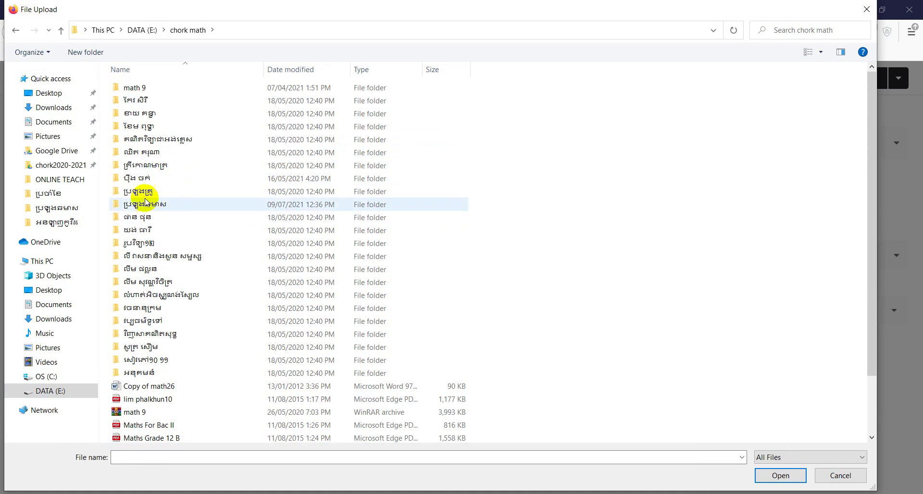
{"action": "left_click", "coordinate": [144, 178]}
{"action": "double_click", "coordinate": [144, 178]}
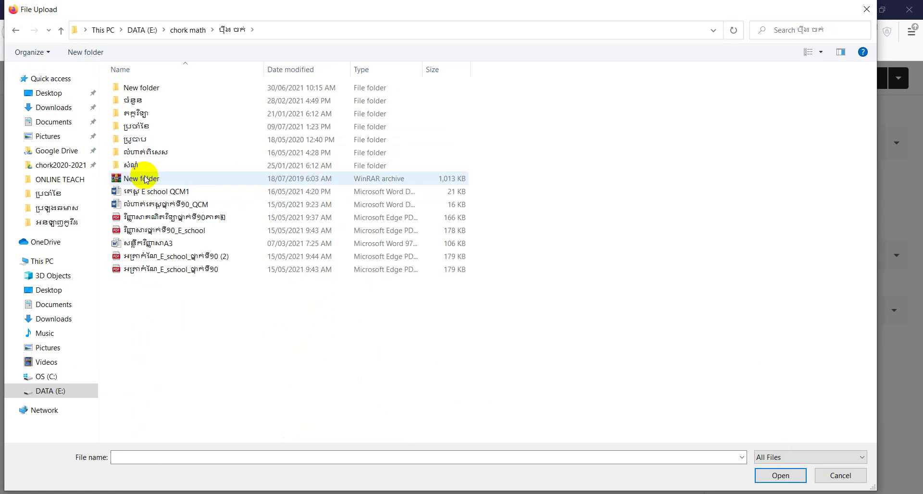
{"action": "left_click", "coordinate": [137, 128]}
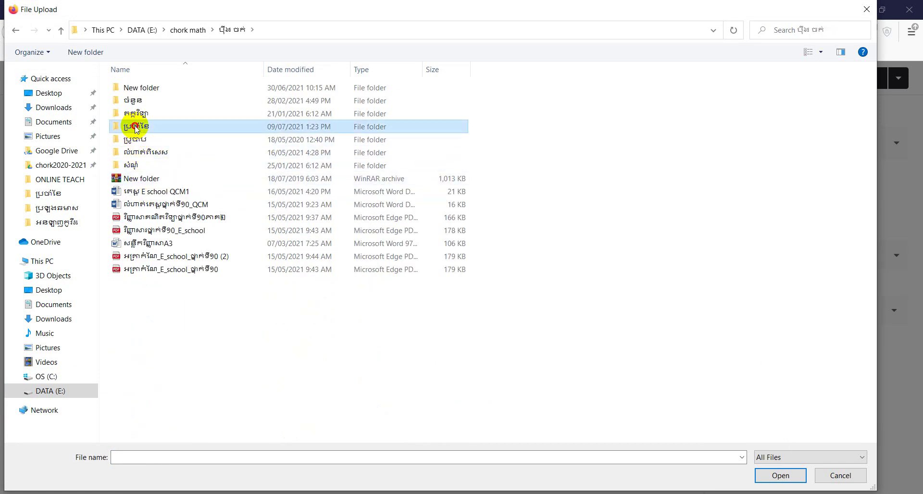
{"action": "double_click", "coordinate": [136, 128]}
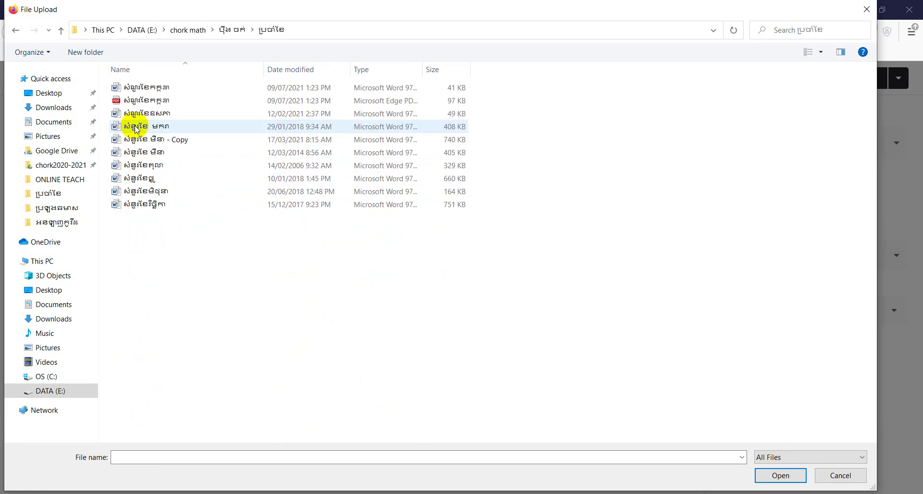
Look through the monthly question files in the ប្រចាំខែ folder
{"action": "left_click", "coordinate": [147, 91]}
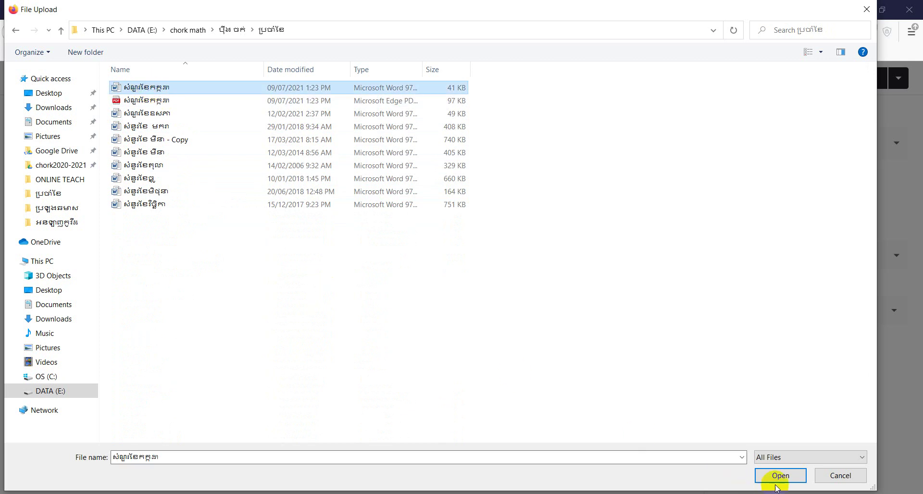
{"action": "left_click", "coordinate": [131, 100]}
{"action": "left_click", "coordinate": [132, 112]}
{"action": "left_click", "coordinate": [137, 128]}
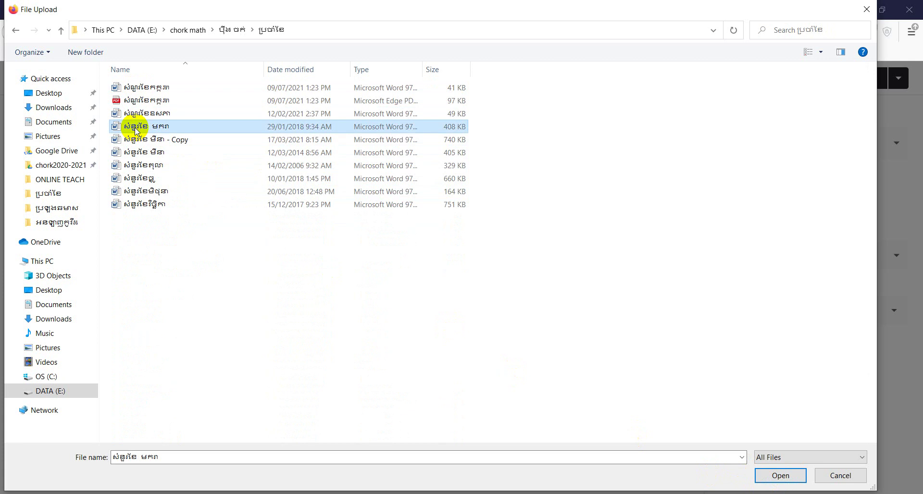
{"action": "left_click", "coordinate": [133, 140]}
{"action": "left_click", "coordinate": [136, 152]}
{"action": "left_click", "coordinate": [138, 166]}
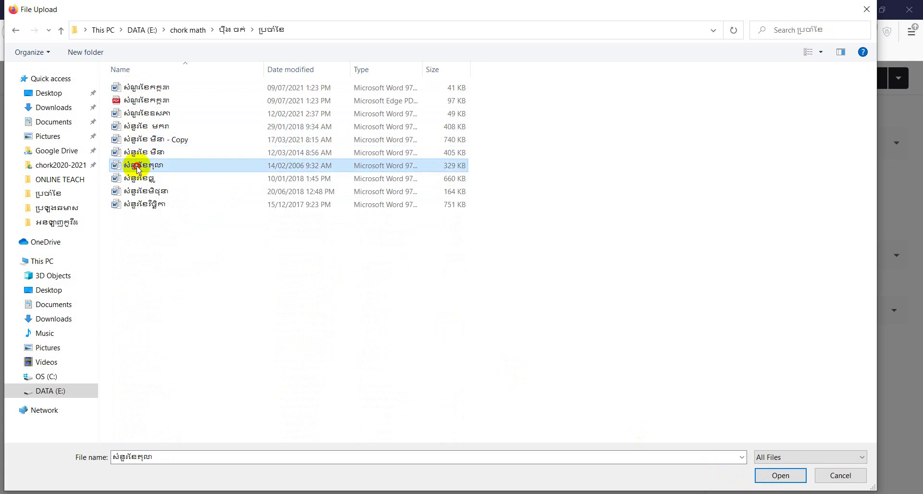
{"action": "left_click", "coordinate": [138, 178]}
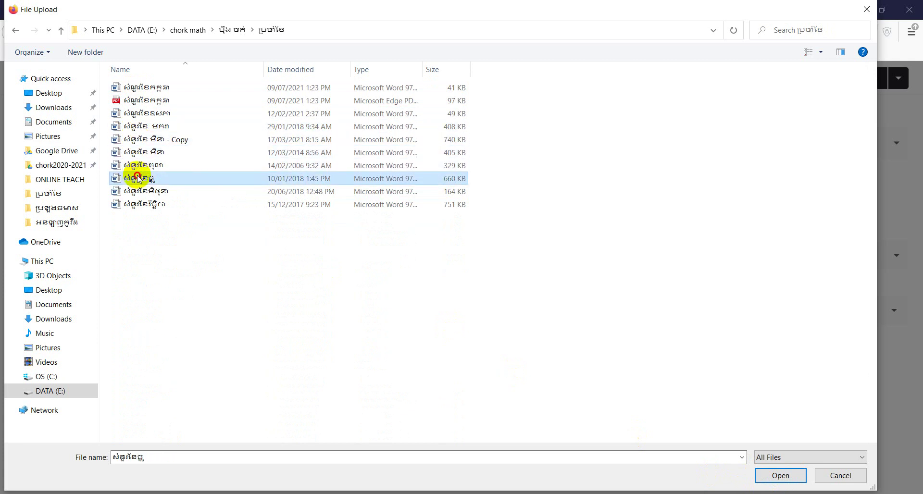
Attach the Word file សំណួរខែកក្កដា to the assignment and dismiss the sharing settings tip
{"action": "left_click", "coordinate": [139, 91]}
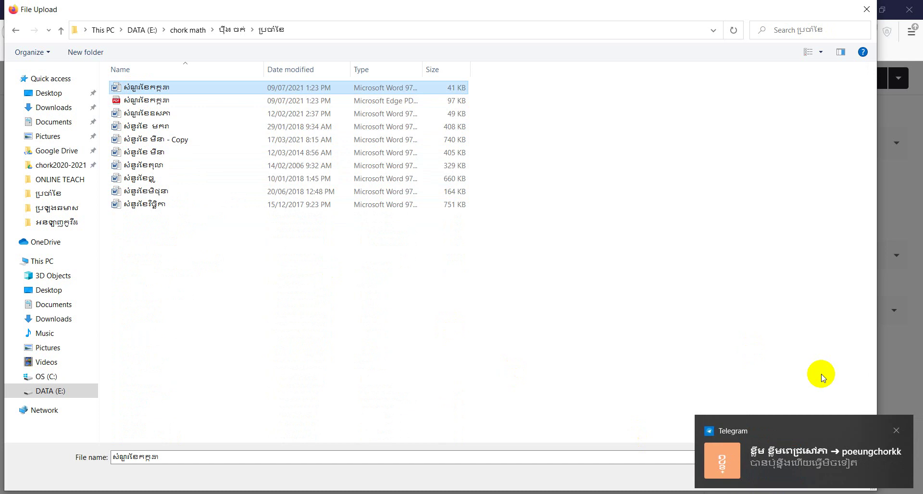
{"action": "left_click", "coordinate": [897, 432]}
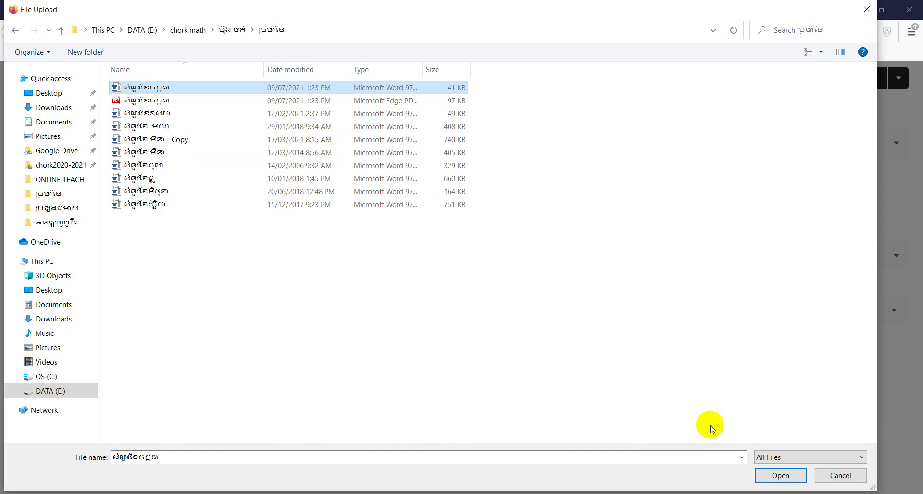
{"action": "left_click", "coordinate": [778, 477]}
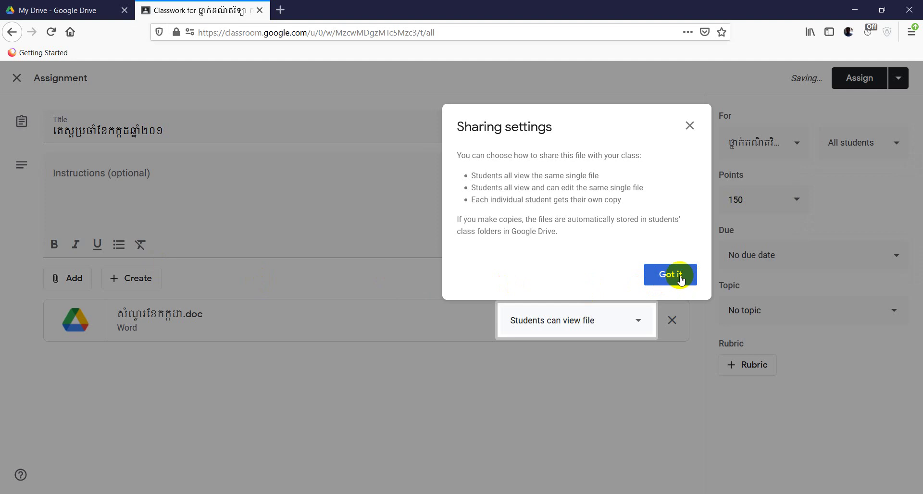
{"action": "left_click", "coordinate": [681, 279]}
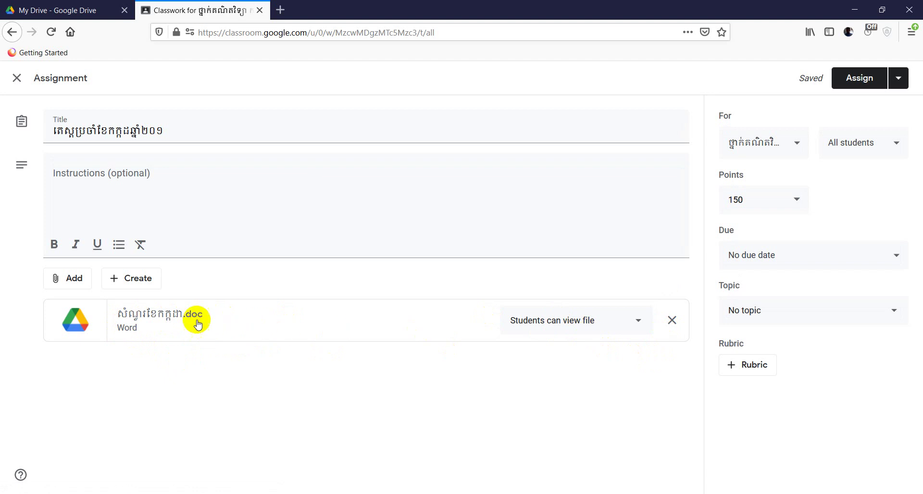
Preview the attached Word file សំណួរខែកក្កដា to check how its questions and equations display
{"action": "left_click", "coordinate": [168, 319]}
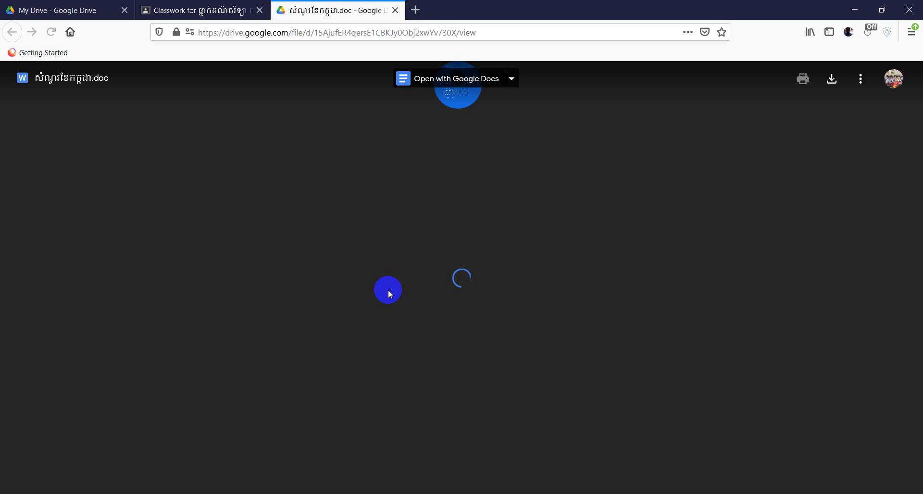
{"action": "left_click", "coordinate": [647, 337]}
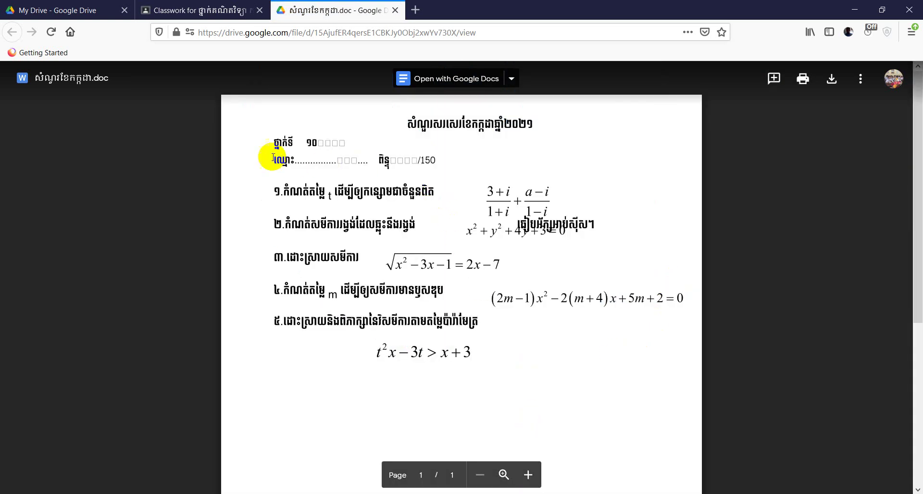
{"action": "double_click", "coordinate": [364, 192]}
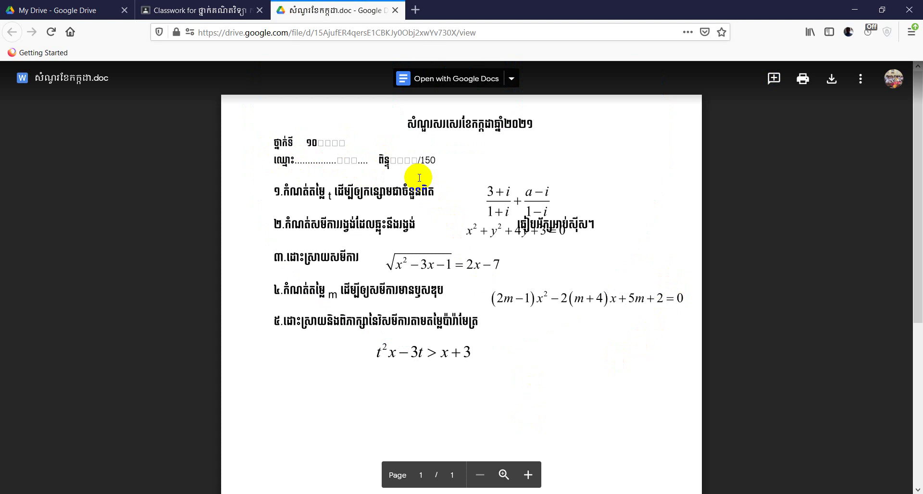
Open the Word file in Google Docs for editing and go through the Office editing tour
{"action": "left_click", "coordinate": [461, 82]}
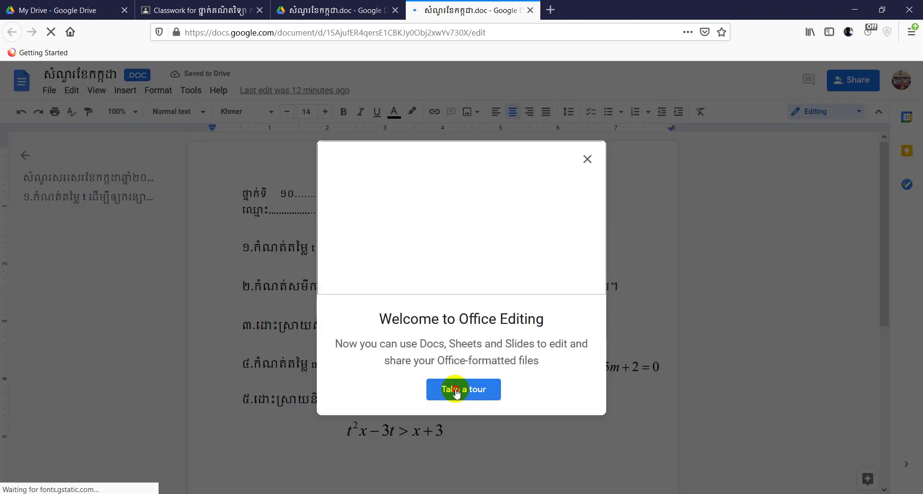
{"action": "left_click", "coordinate": [458, 388]}
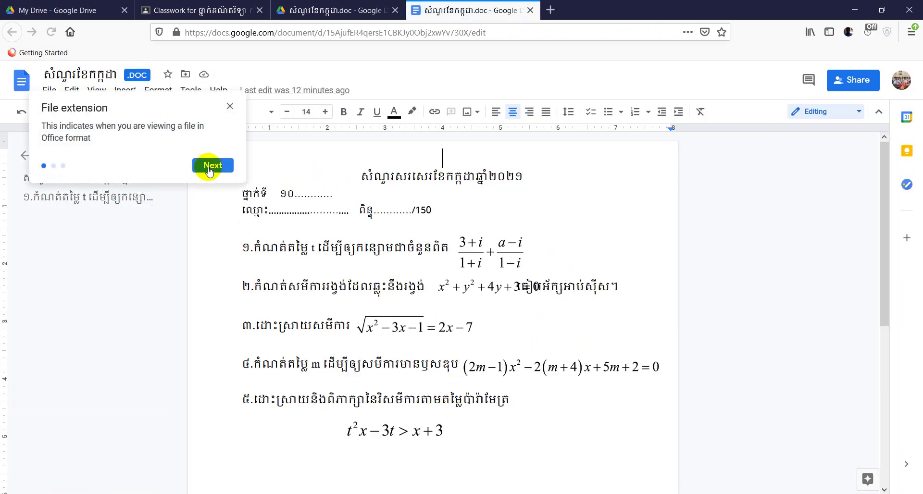
{"action": "left_click", "coordinate": [210, 166]}
{"action": "left_click", "coordinate": [210, 189]}
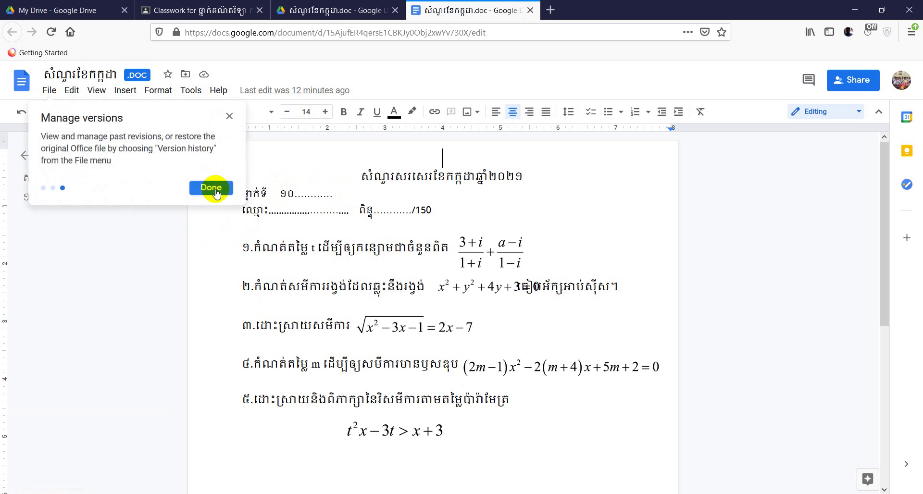
{"action": "left_click", "coordinate": [218, 187]}
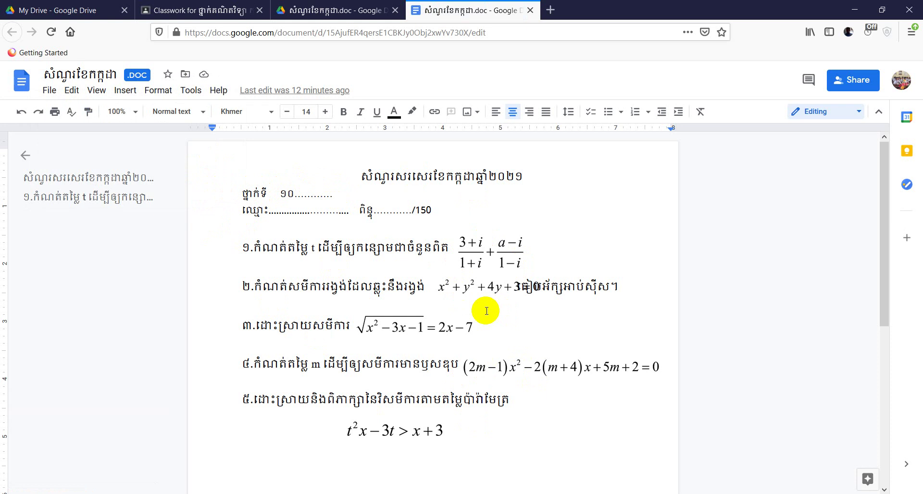
Allow the document to be saved as DOCX and move the circle equation in question 2 closer to the preceding text
{"action": "left_click", "coordinate": [513, 289]}
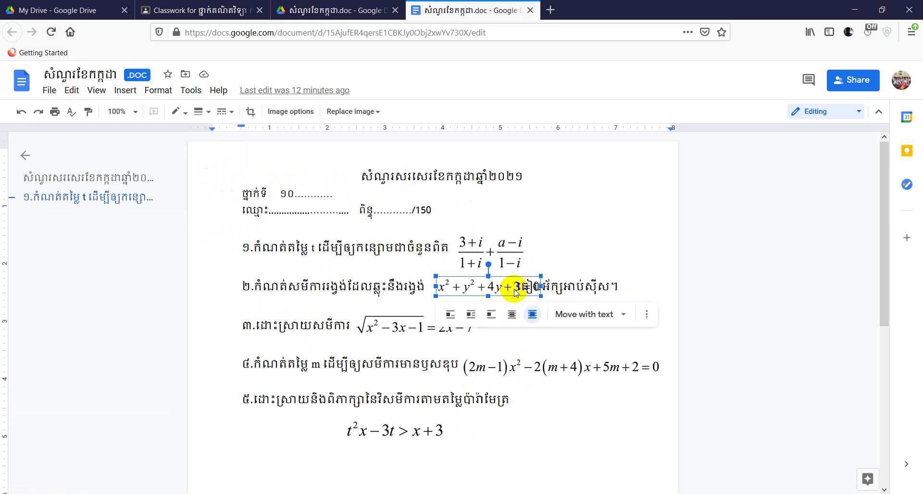
{"action": "left_click", "coordinate": [426, 289]}
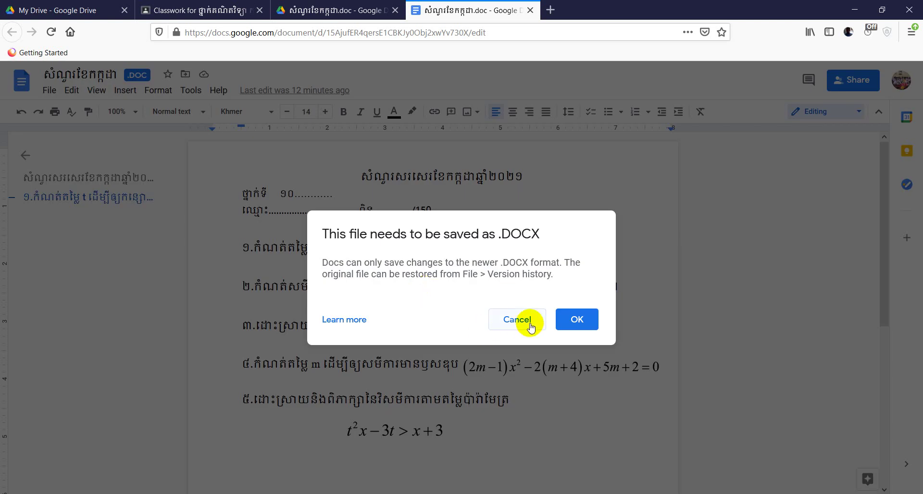
{"action": "left_click", "coordinate": [577, 319]}
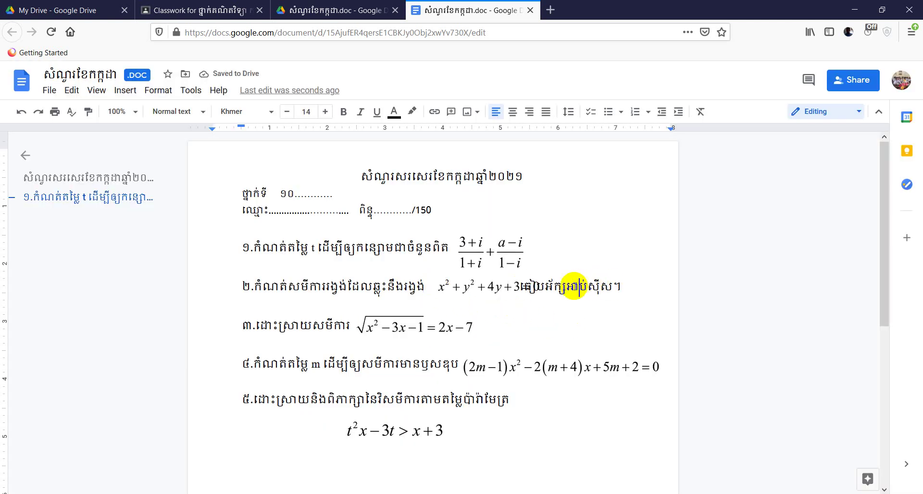
{"action": "left_click_drag", "start_coordinate": [513, 285], "coordinate": [507, 288]}
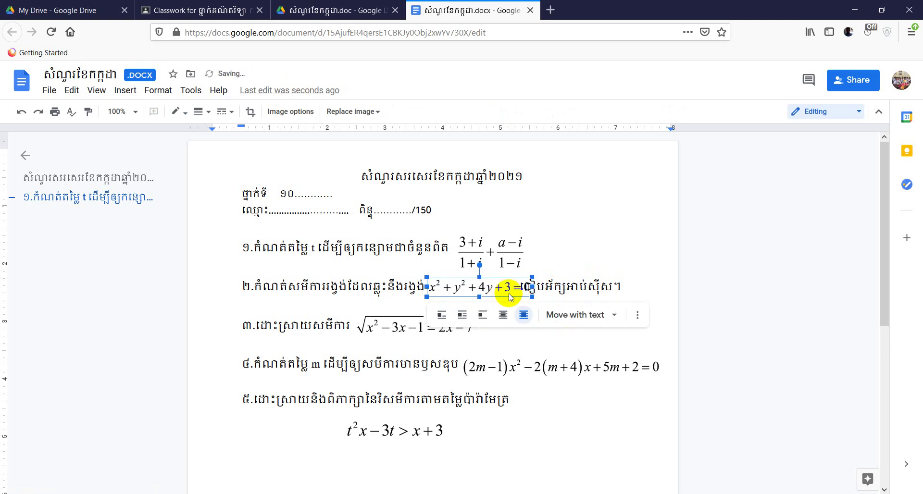
{"action": "left_click", "coordinate": [554, 287]}
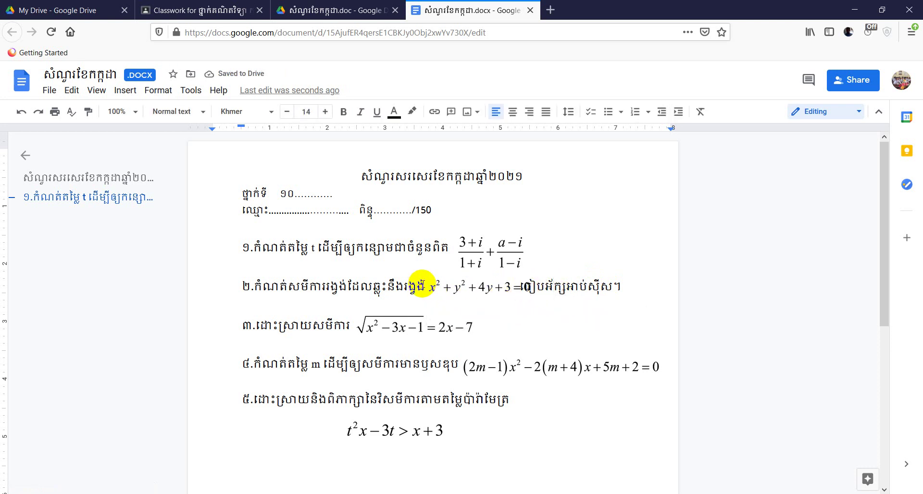
Retype the ់ sign before the equation in question 2, then close the document and its preview
{"action": "left_click", "coordinate": [421, 285]}
{"action": "key", "text": "BackSpace"}
{"action": "type", "text": "់"}
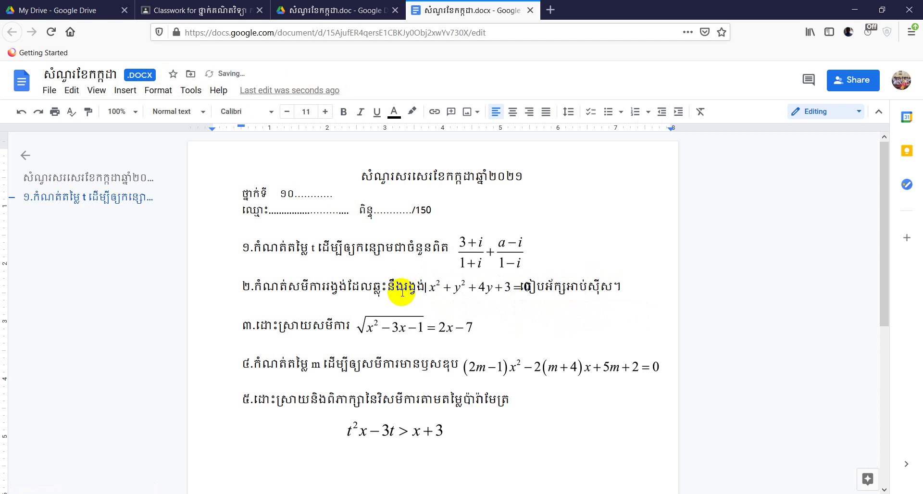
{"action": "left_click", "coordinate": [586, 287]}
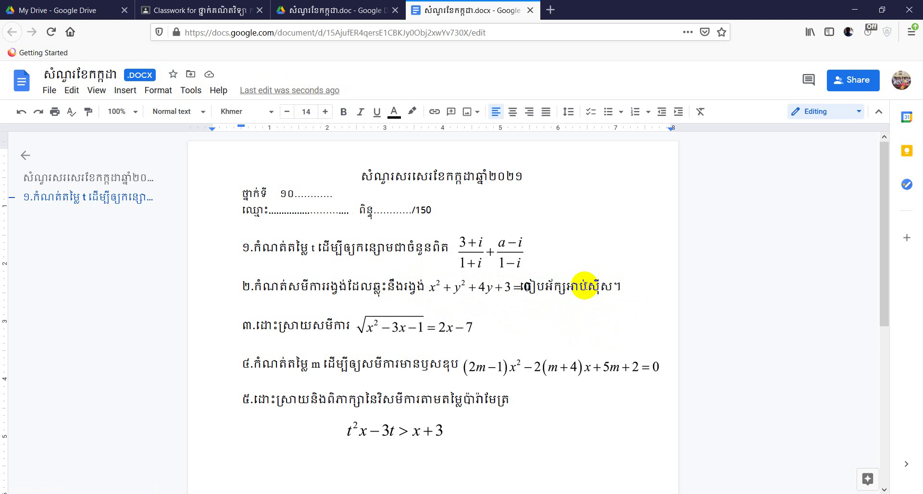
{"action": "left_click", "coordinate": [531, 10]}
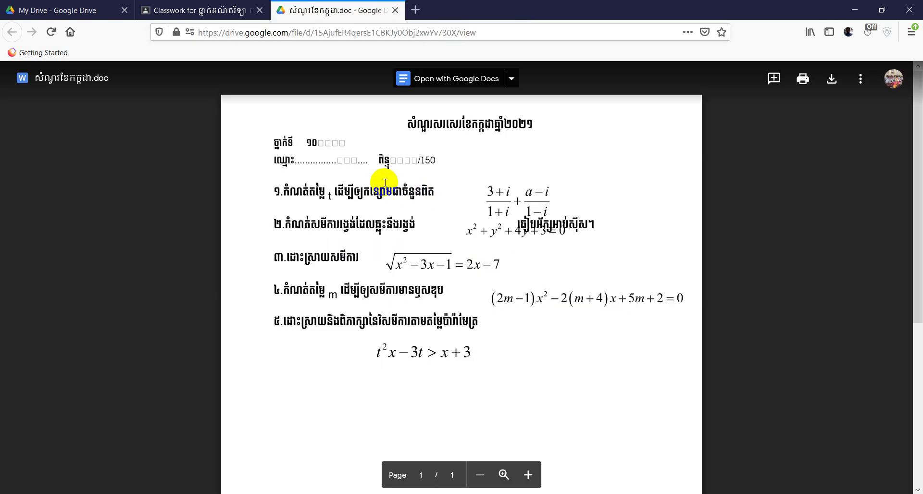
{"action": "left_click", "coordinate": [395, 10]}
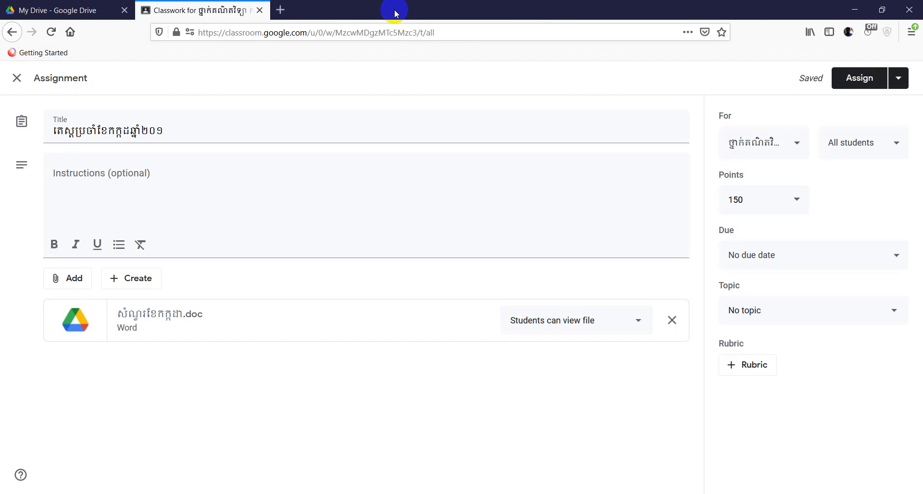
Replace the assignment's Word attachment with the PDF version of សំណួរខែកក្កដា from the computer and dismiss the sharing settings tip
{"action": "left_click", "coordinate": [672, 320]}
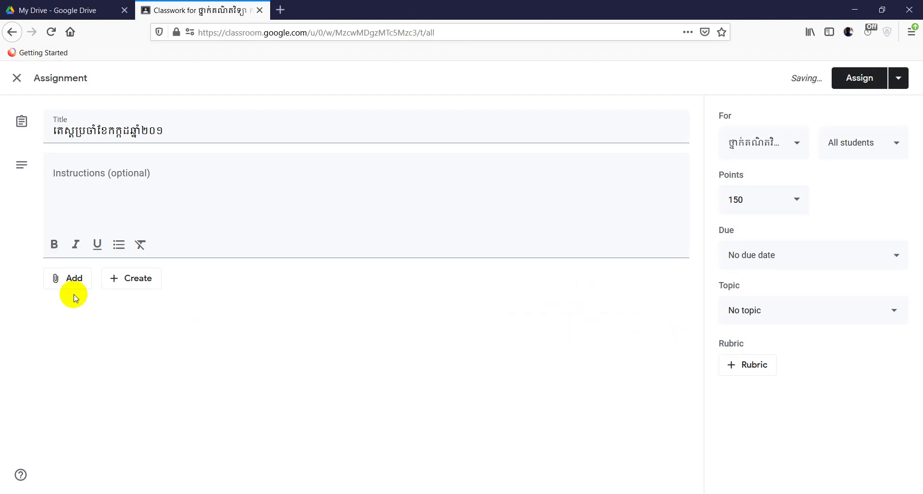
{"action": "left_click", "coordinate": [74, 278]}
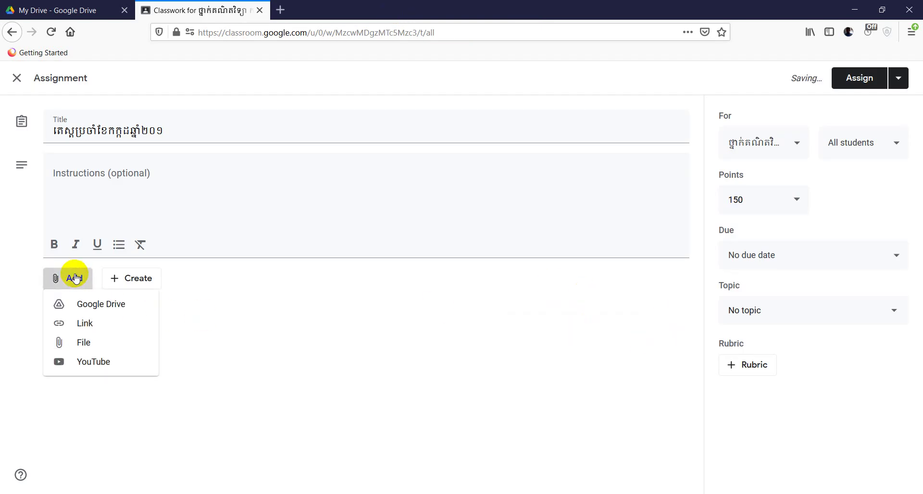
{"action": "left_click", "coordinate": [83, 343]}
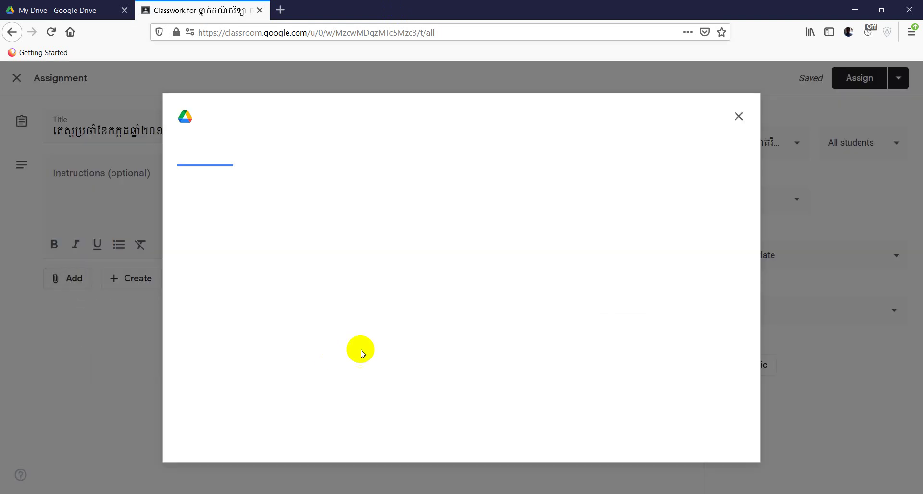
{"action": "left_click", "coordinate": [460, 352]}
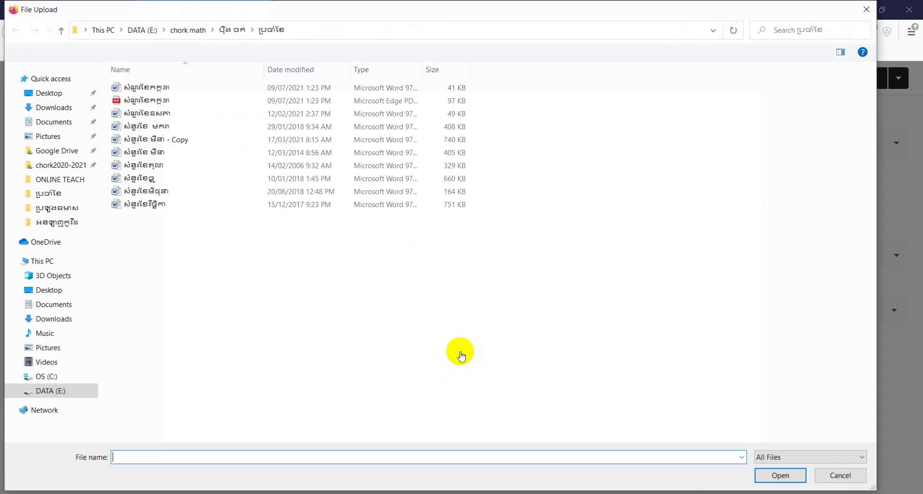
{"action": "left_click", "coordinate": [143, 103]}
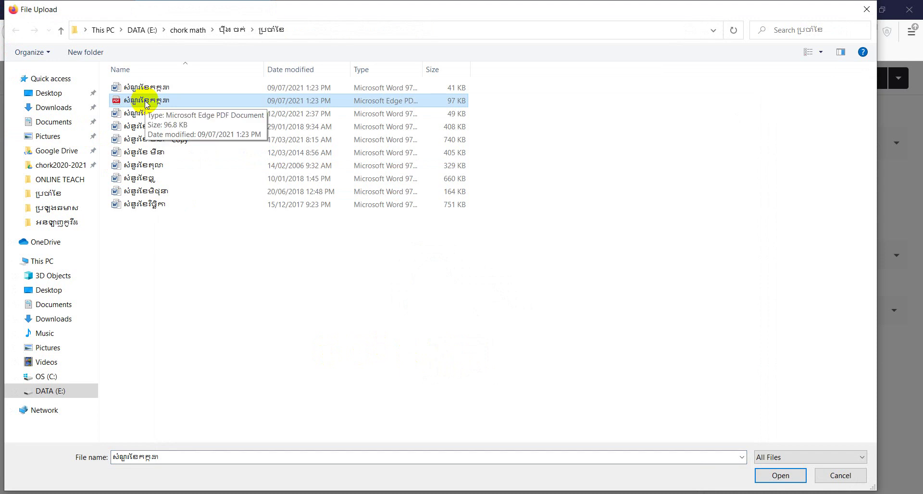
{"action": "left_click", "coordinate": [776, 476]}
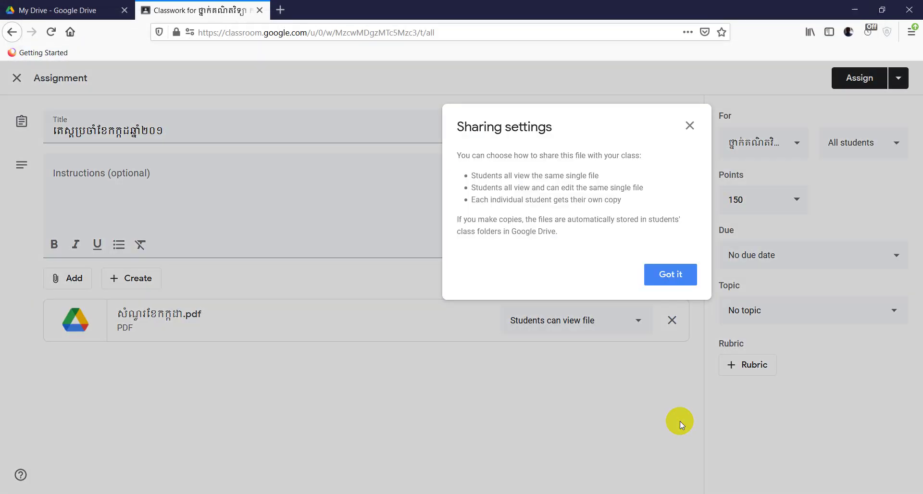
{"action": "left_click", "coordinate": [668, 276]}
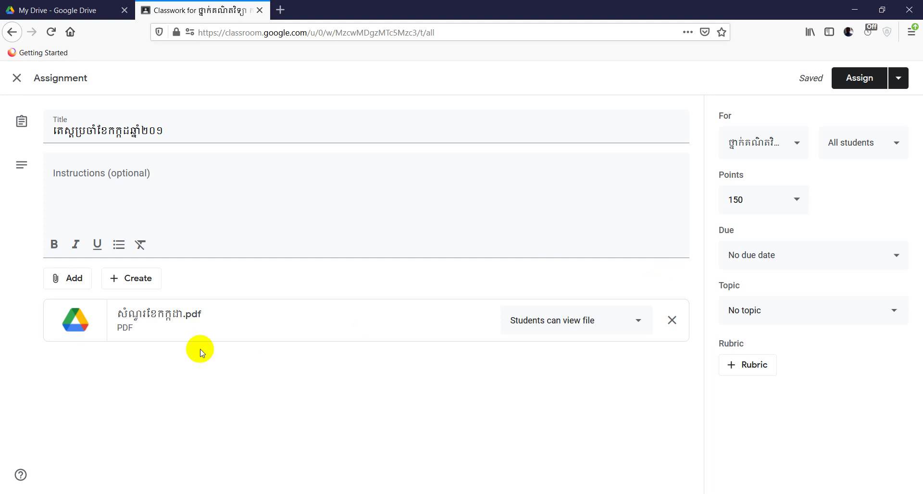
Preview the attached PDF សំណួរខែកក្កដា to check its layout, then return to the assignment
{"action": "left_click", "coordinate": [142, 320]}
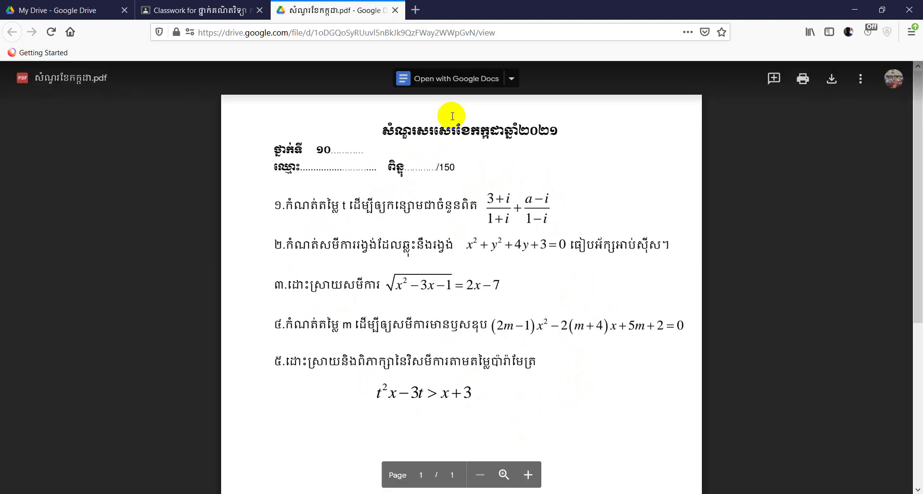
{"action": "left_click", "coordinate": [395, 10]}
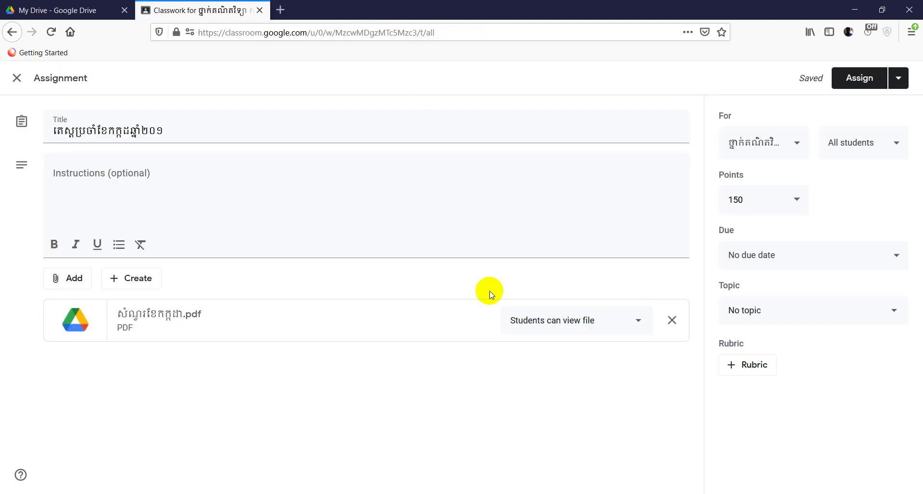